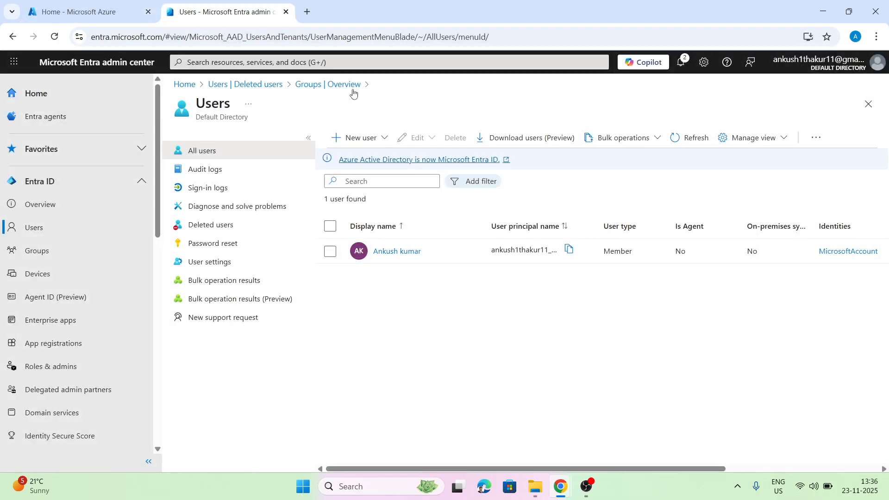
Start a new internal user with principal name User1 and display name 'User 1', then advance to Assignments.
{"action": "left_click", "coordinate": [348, 138]}
{"action": "left_click", "coordinate": [365, 173]}
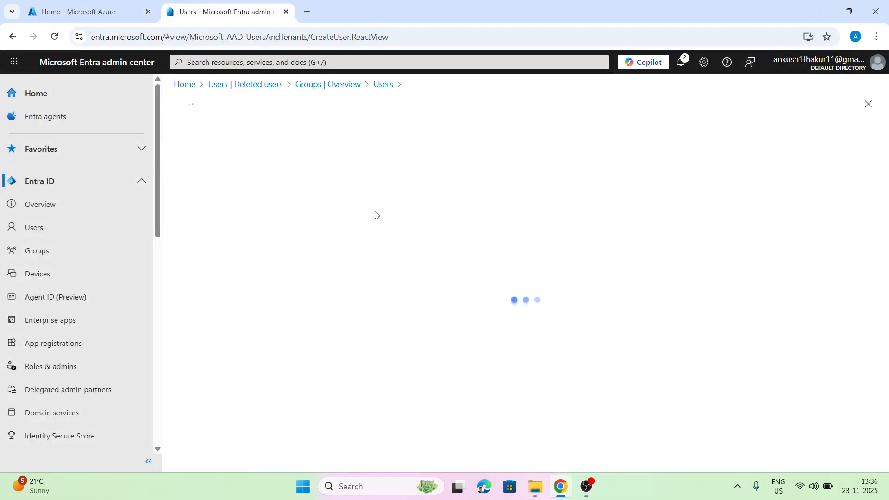
{"action": "left_click", "coordinate": [338, 232]}
{"action": "type", "text": "User1"}
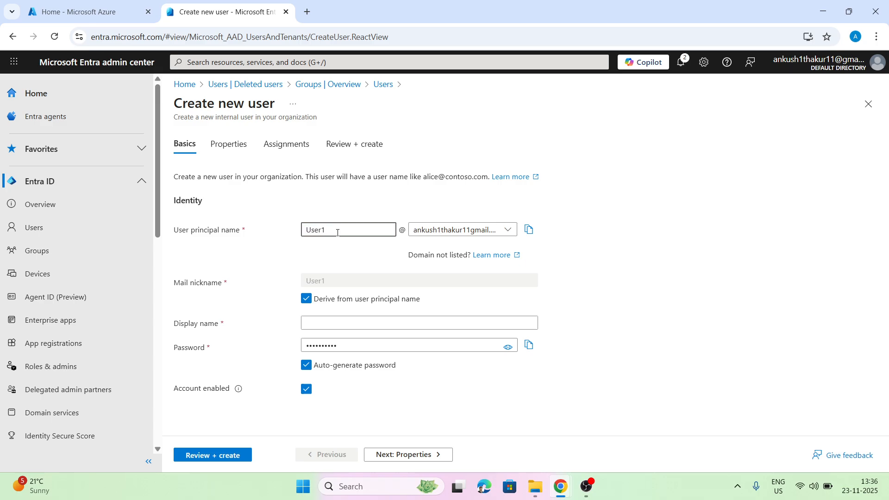
{"action": "left_click", "coordinate": [351, 324]}
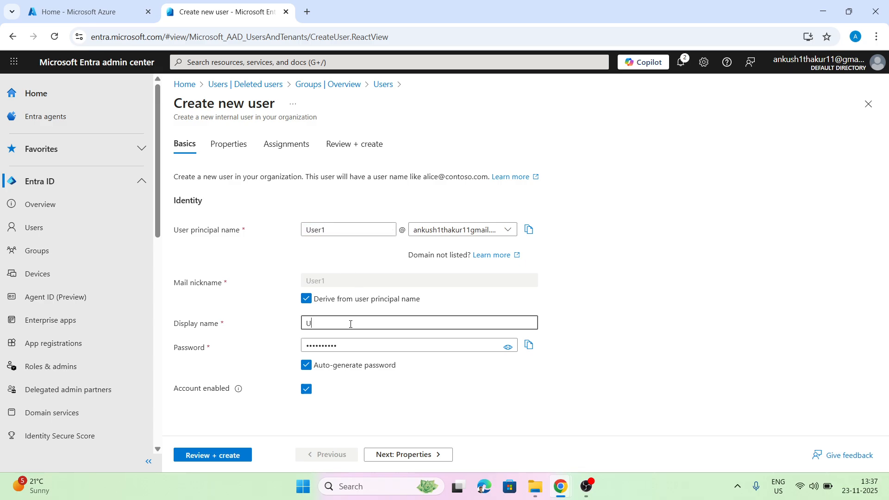
{"action": "type", "text": "User 1"}
{"action": "left_click", "coordinate": [399, 454]}
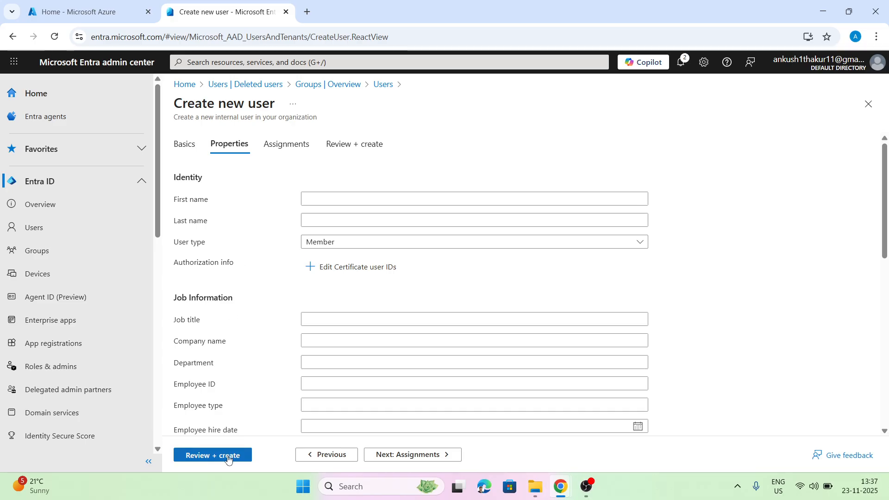
{"action": "left_click", "coordinate": [384, 455]}
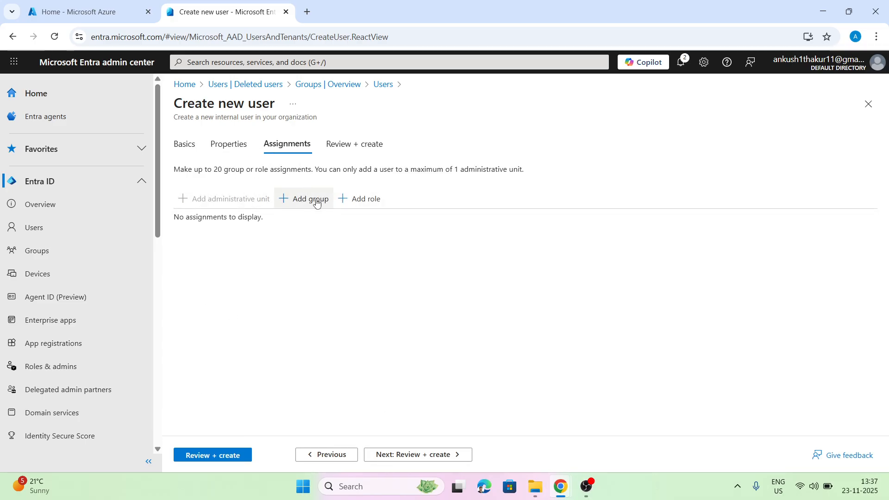
Assign the Global Reader directory role to the new user in the create-user wizard.
{"action": "left_click", "coordinate": [360, 199]}
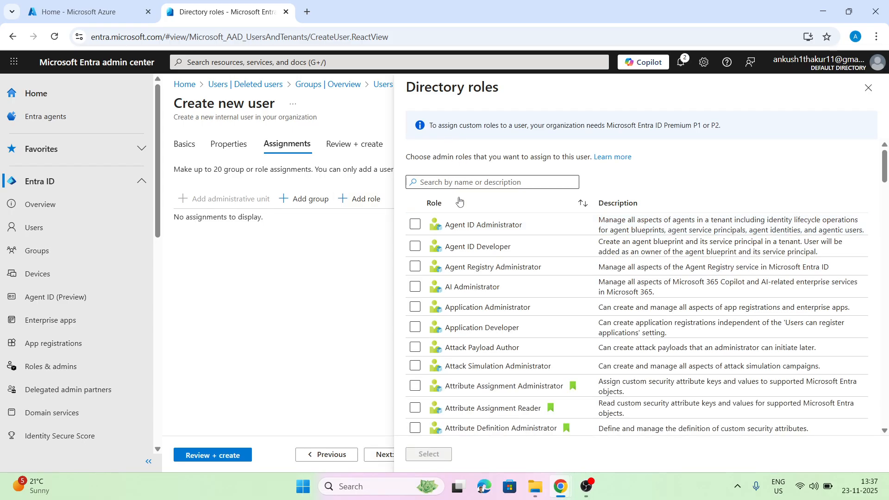
{"action": "scroll", "coordinate": [461, 266], "scroll_direction": "down", "scroll_amount": 3}
{"action": "scroll", "coordinate": [468, 273], "scroll_direction": "down", "scroll_amount": 2}
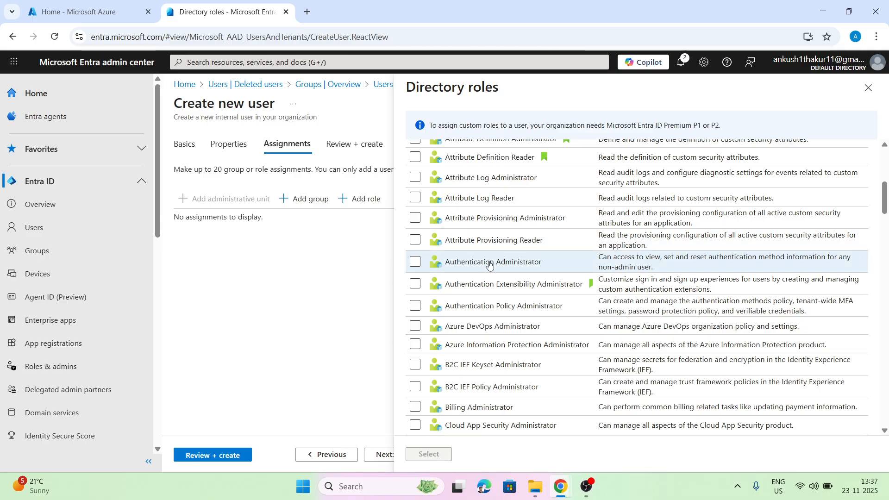
{"action": "scroll", "coordinate": [476, 278], "scroll_direction": "down", "scroll_amount": 2}
{"action": "scroll", "coordinate": [476, 276], "scroll_direction": "down", "scroll_amount": 3}
{"action": "scroll", "coordinate": [472, 274], "scroll_direction": "up", "scroll_amount": 3}
{"action": "scroll", "coordinate": [470, 274], "scroll_direction": "down", "scroll_amount": 3}
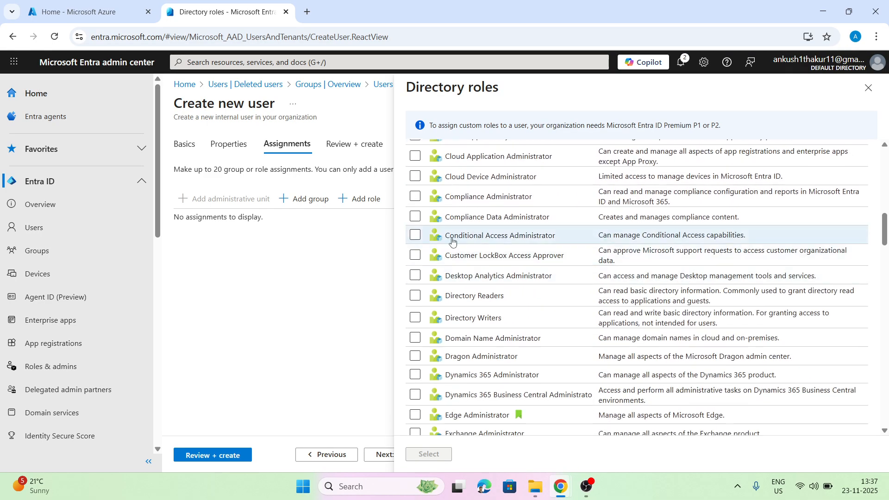
{"action": "scroll", "coordinate": [486, 269], "scroll_direction": "down", "scroll_amount": 2}
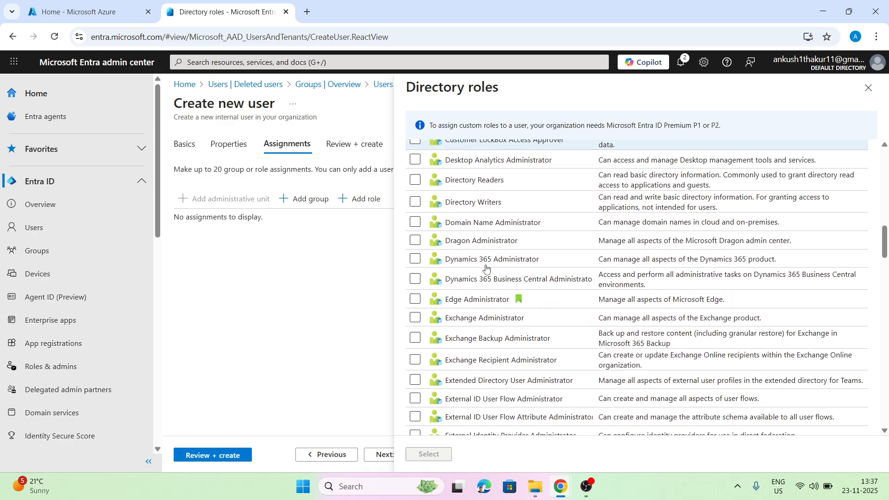
{"action": "scroll", "coordinate": [486, 269], "scroll_direction": "down", "scroll_amount": 4}
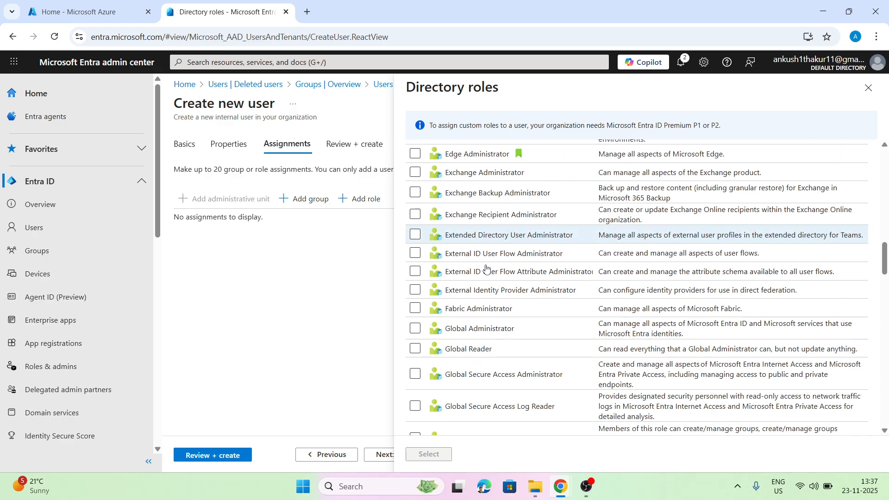
{"action": "left_click", "coordinate": [413, 262]}
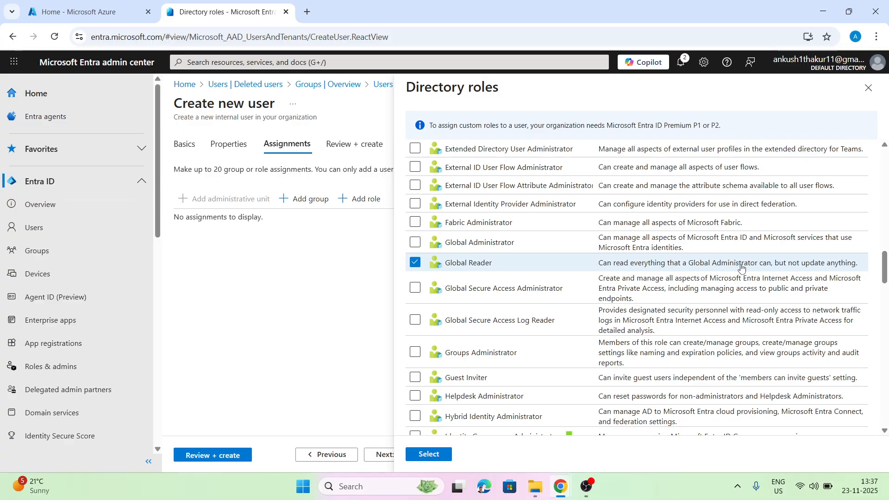
{"action": "left_click", "coordinate": [429, 455]}
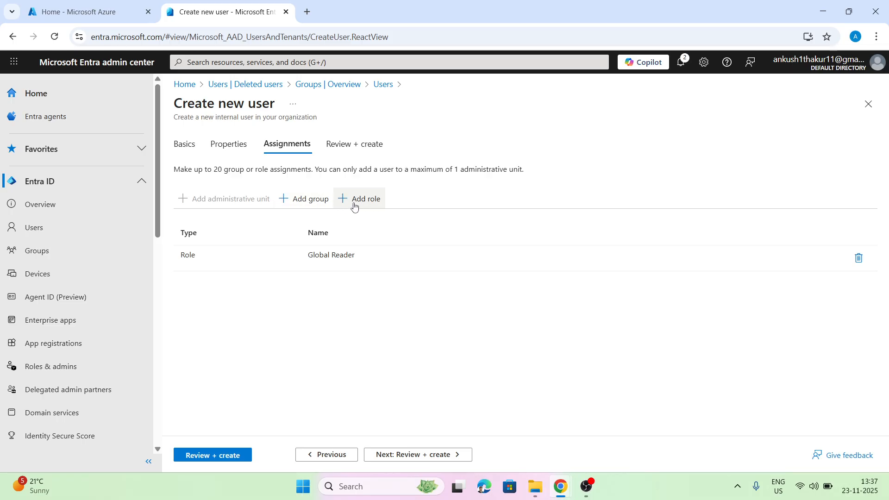
Review and create User 1, then refresh the All users list to show two users.
{"action": "left_click", "coordinate": [423, 457]}
{"action": "left_click", "coordinate": [202, 457]}
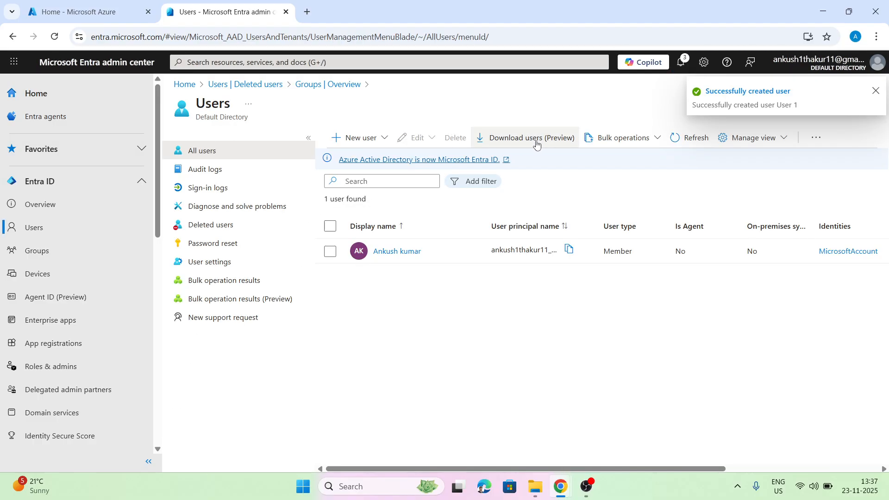
{"action": "left_click", "coordinate": [681, 138]}
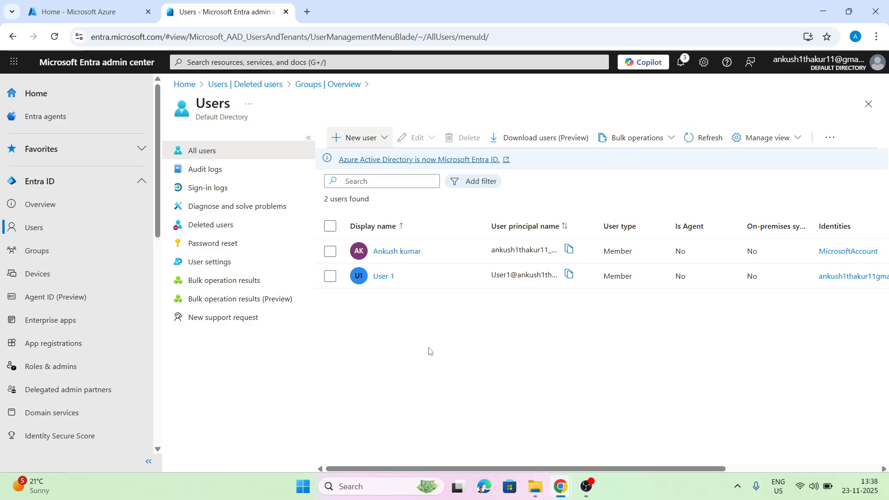
{"action": "left_click", "coordinate": [379, 138]}
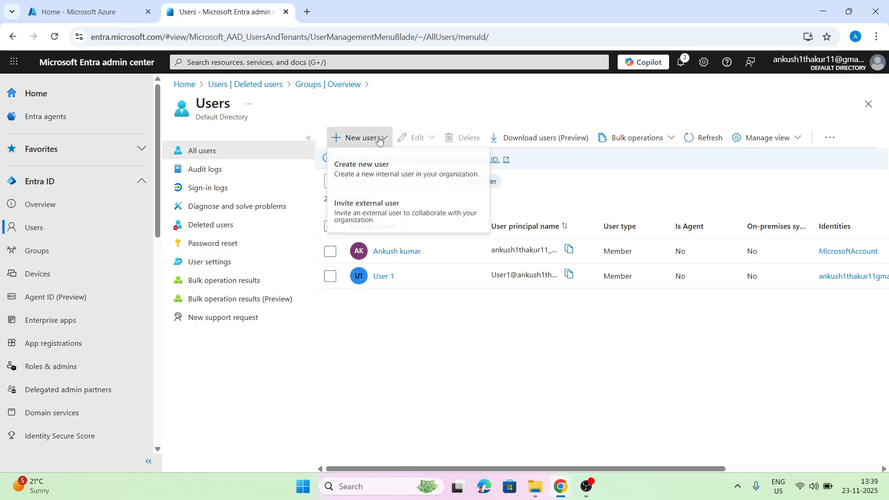
Invite an external guest: enter the invitee's e-mail, display name 'User 2' and message 'Welcome to abc.com'.
{"action": "left_click", "coordinate": [368, 215]}
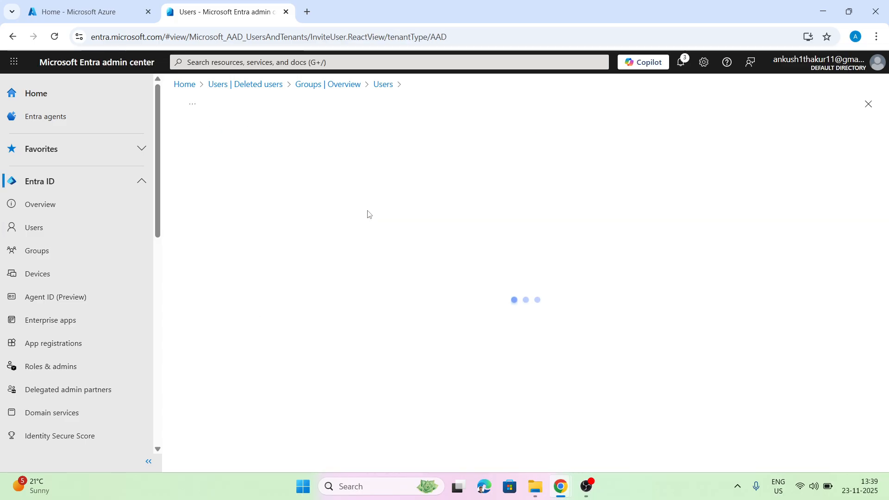
{"action": "left_click", "coordinate": [320, 230]}
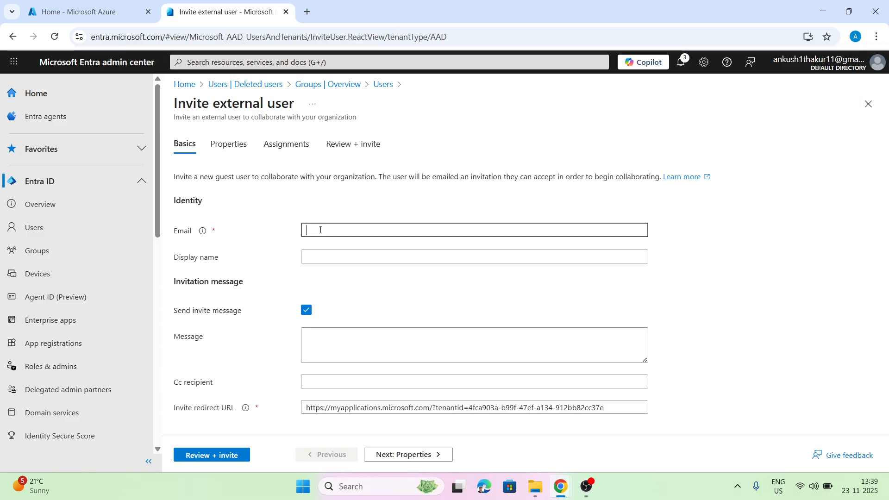
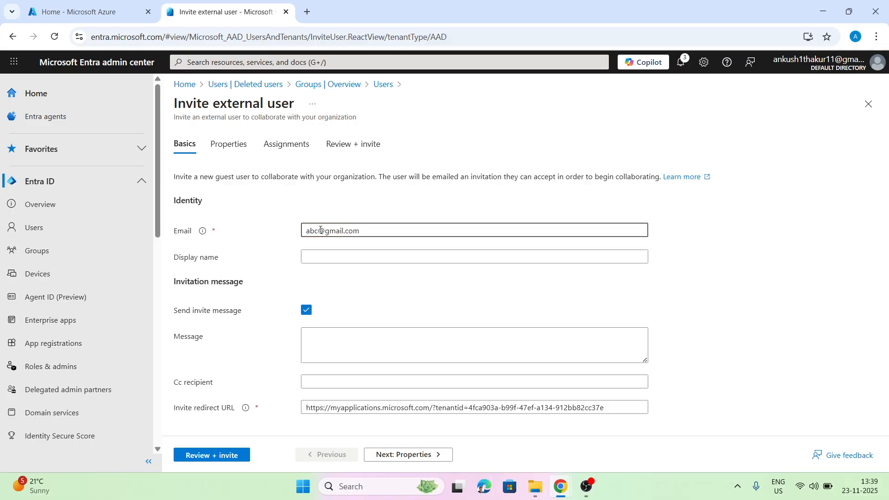
{"action": "left_click", "coordinate": [323, 257]}
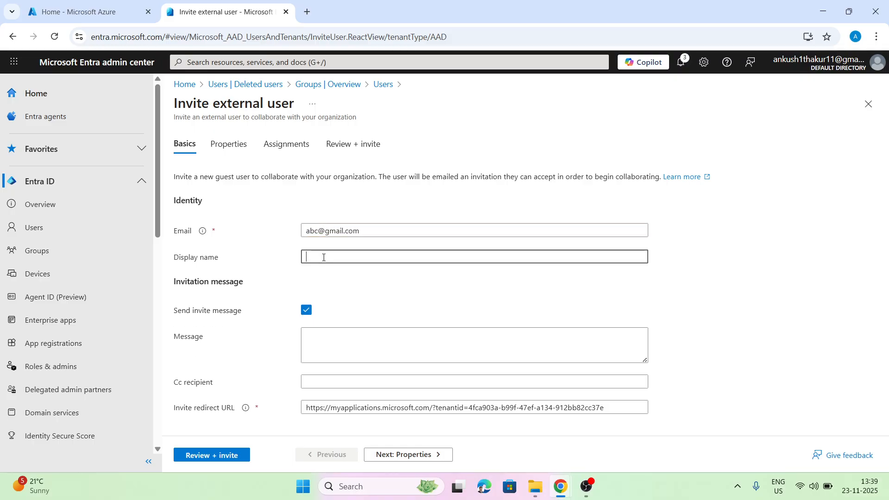
{"action": "type", "text": "User 2"}
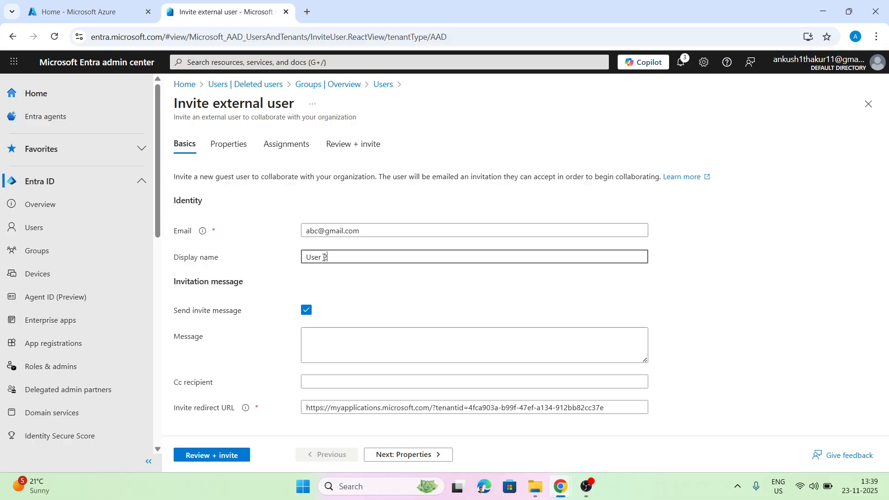
{"action": "left_click", "coordinate": [334, 337]}
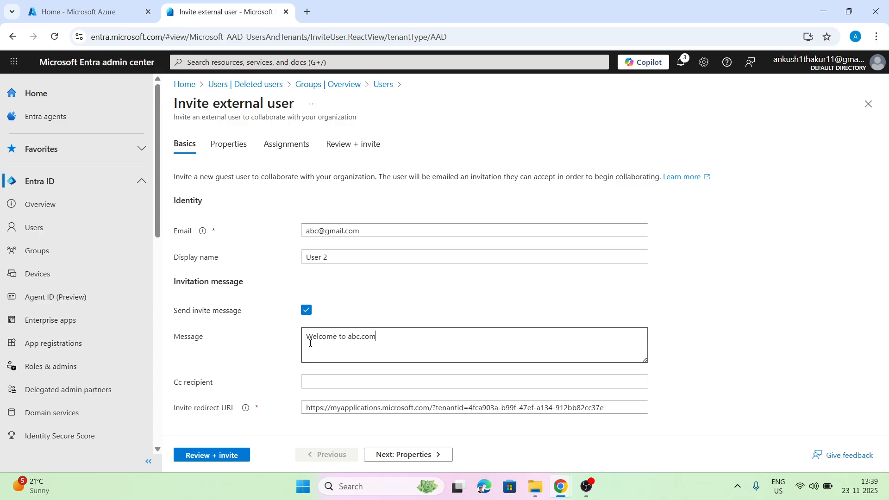
{"action": "left_click", "coordinate": [337, 383]}
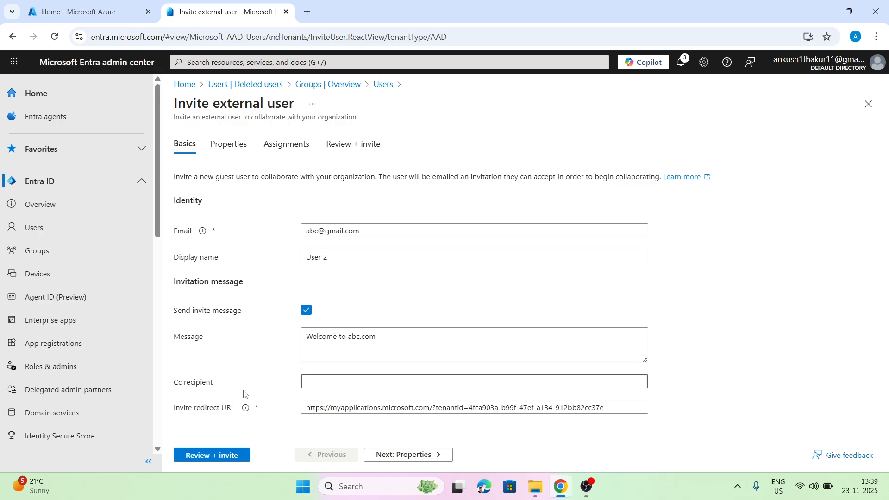
{"action": "left_click", "coordinate": [399, 455]}
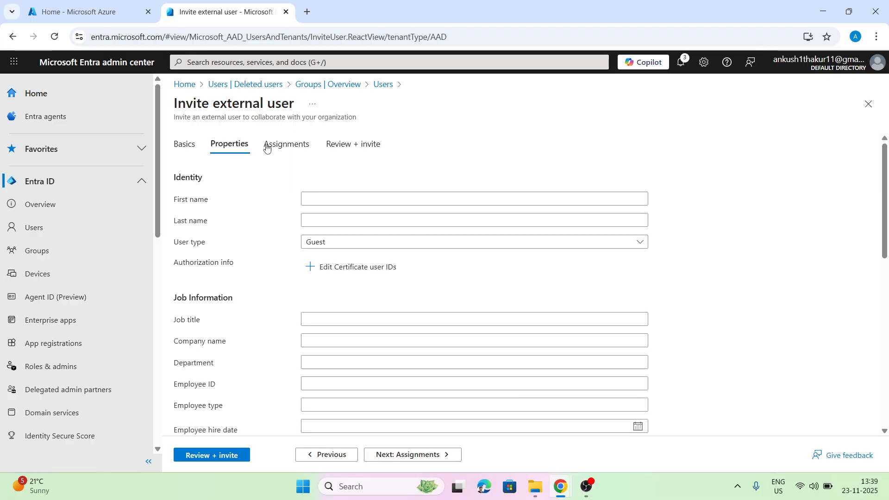
Add the Global Reader role to the User 2 invitation and send it.
{"action": "left_click", "coordinate": [265, 143]}
{"action": "left_click", "coordinate": [253, 199]}
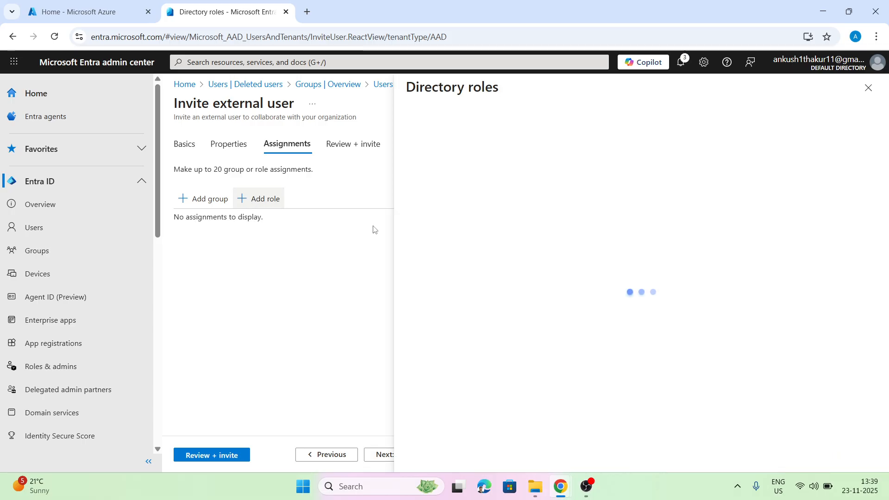
{"action": "left_click", "coordinate": [461, 182]}
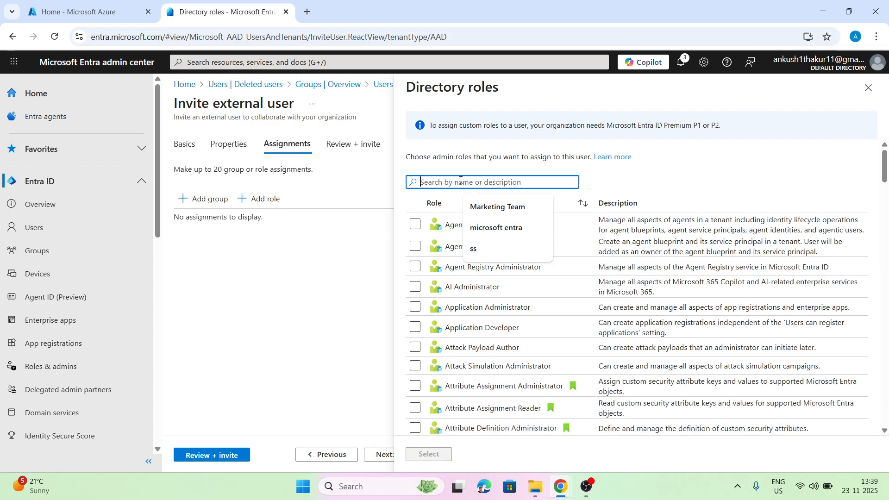
{"action": "type", "text": "global"}
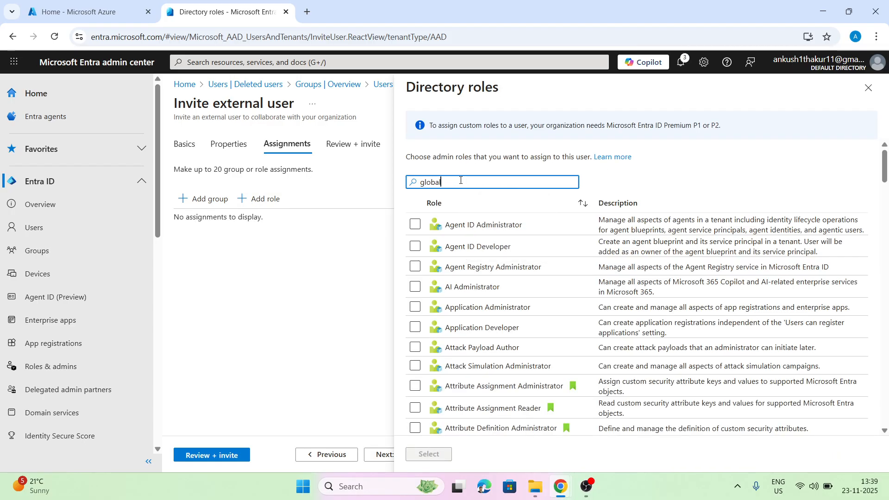
{"action": "left_click", "coordinate": [415, 245]}
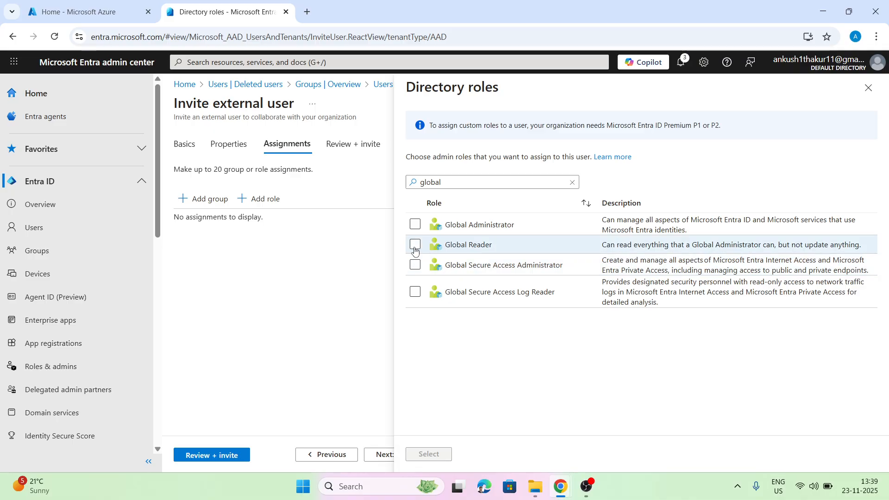
{"action": "left_click", "coordinate": [447, 449]}
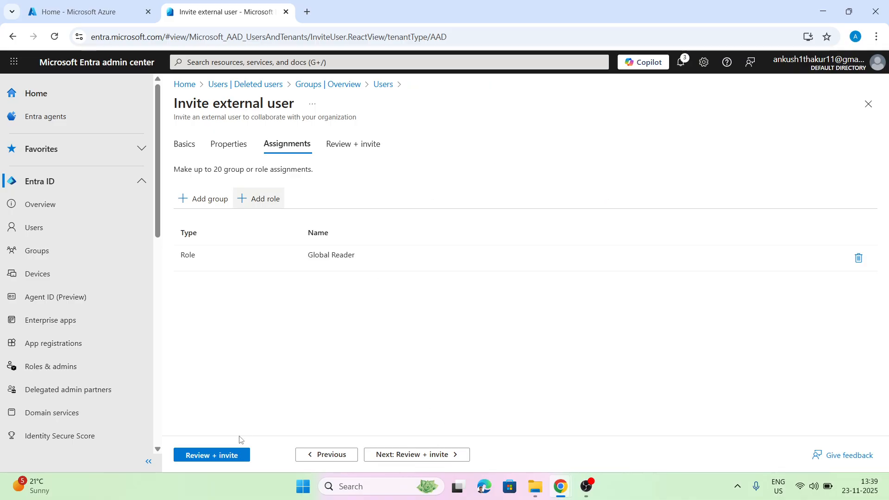
{"action": "left_click", "coordinate": [213, 457]}
{"action": "left_click", "coordinate": [211, 456]}
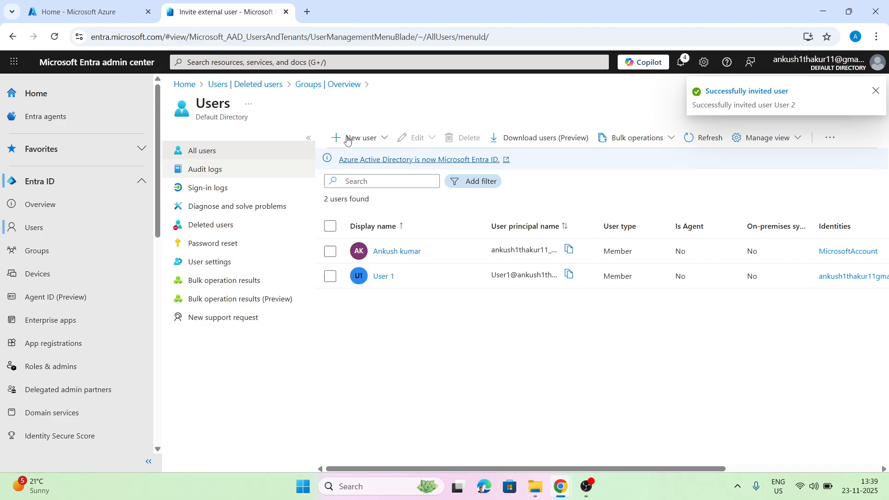
Refresh the users list to show guest User 2 and widen the User principal name column.
{"action": "left_click", "coordinate": [689, 142]}
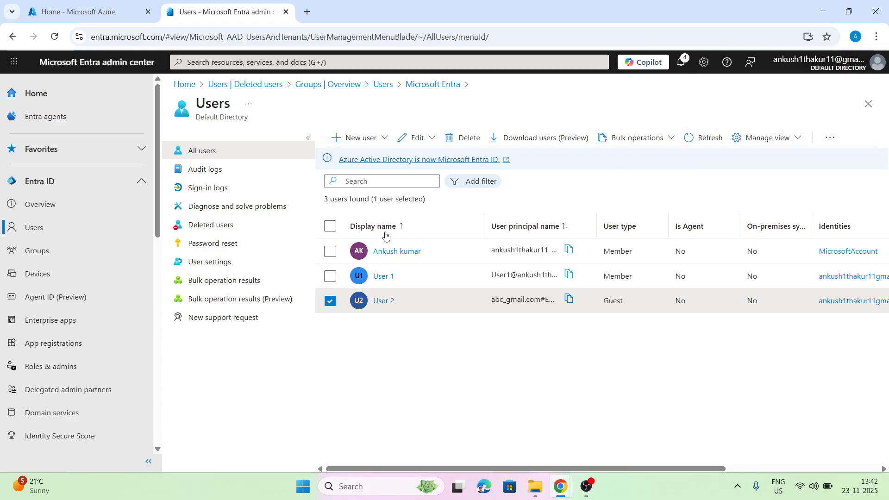
{"action": "left_click_drag", "start_coordinate": [595, 218], "coordinate": [727, 217]}
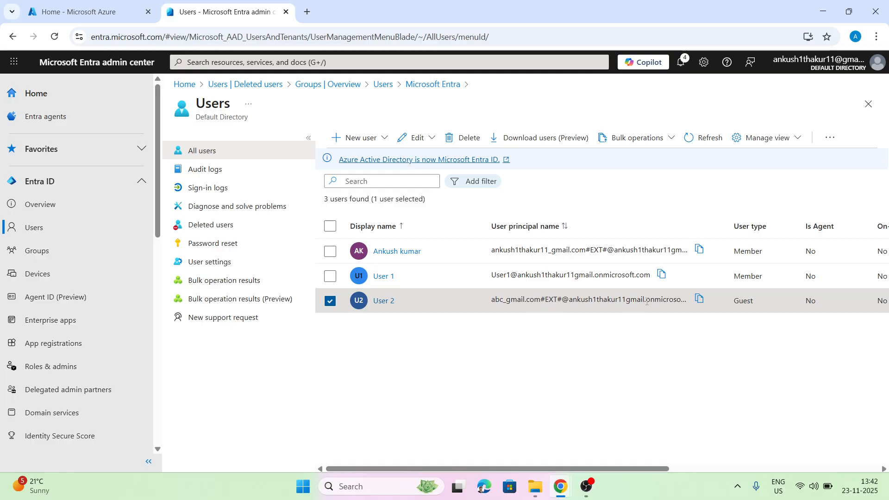
{"action": "left_click", "coordinate": [382, 302]}
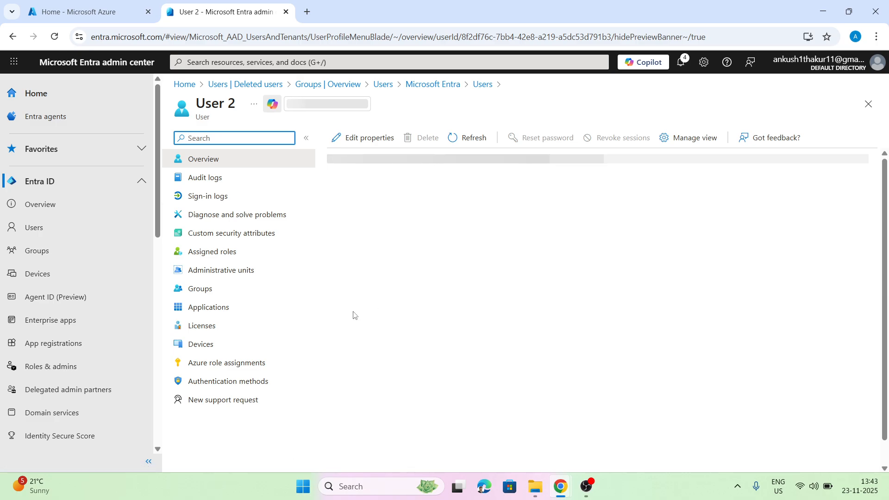
{"action": "scroll", "coordinate": [575, 286], "scroll_direction": "down", "scroll_amount": 4}
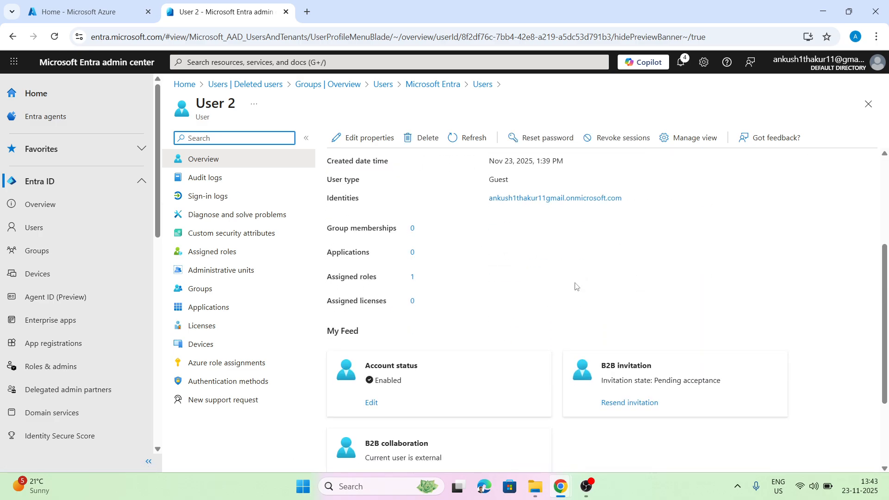
{"action": "scroll", "coordinate": [576, 286], "scroll_direction": "down", "scroll_amount": 2}
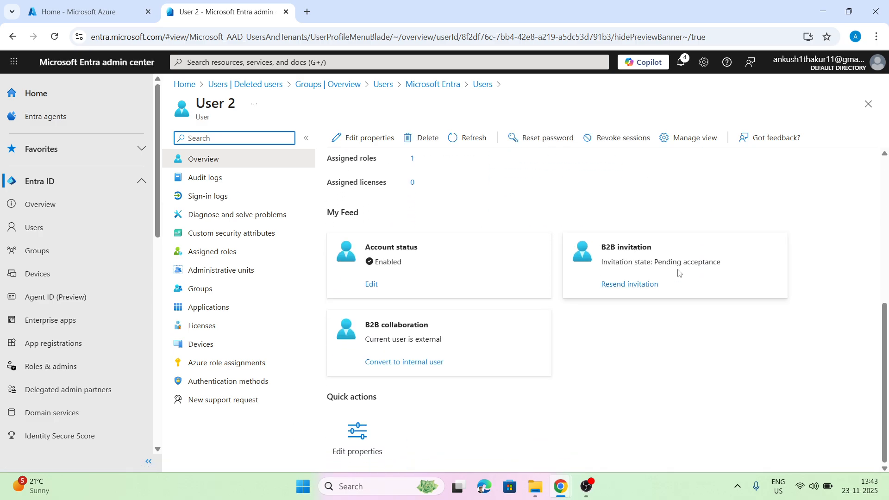
{"action": "left_click_drag", "start_coordinate": [658, 263], "coordinate": [718, 262]}
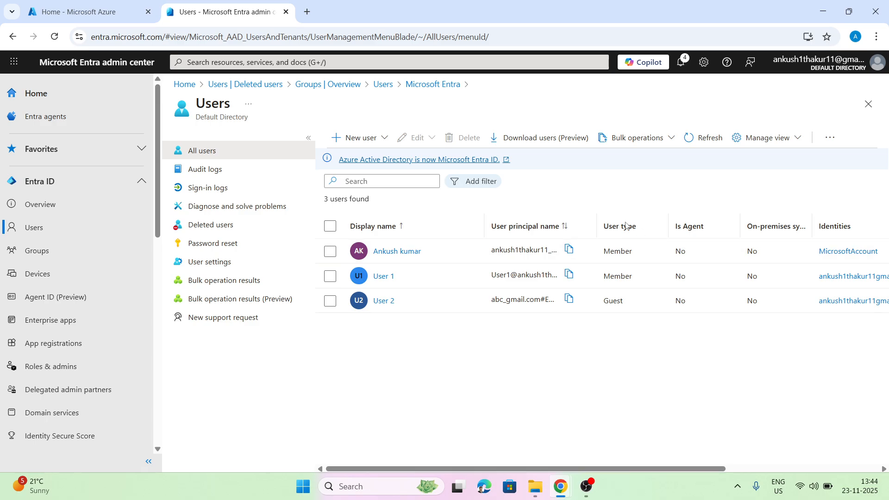
{"action": "left_click", "coordinate": [383, 277]}
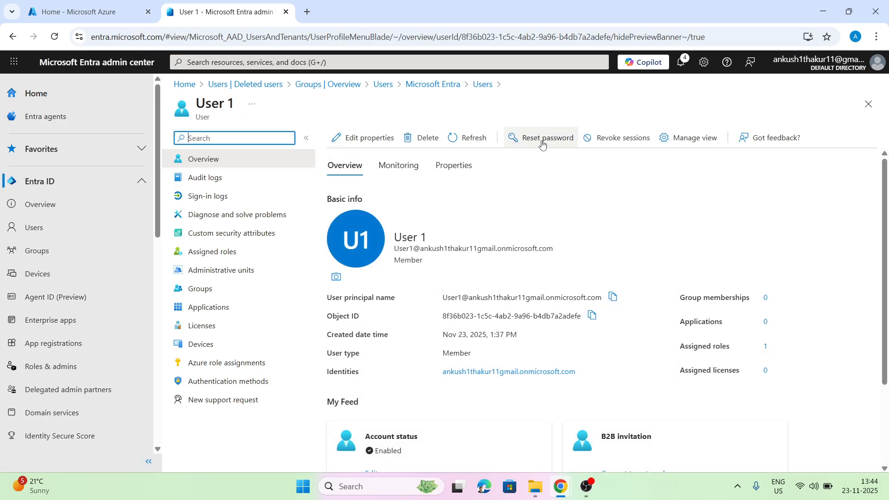
{"action": "left_click", "coordinate": [535, 145]}
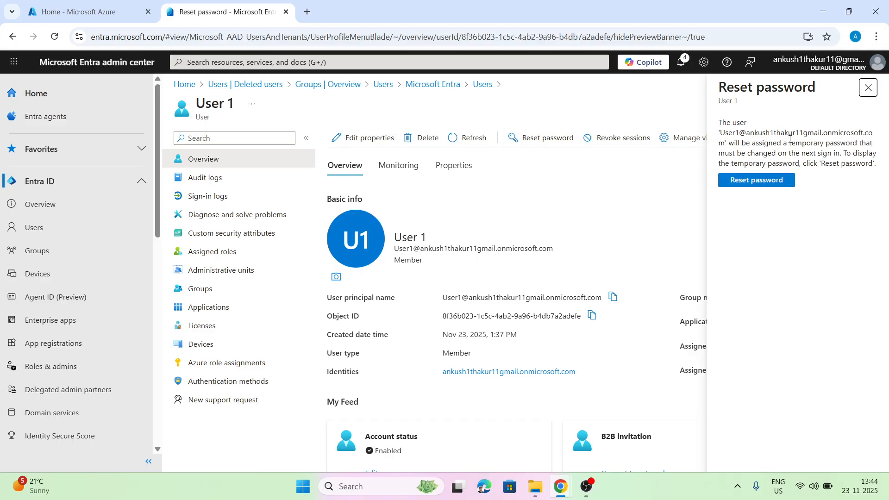
{"action": "left_click", "coordinate": [868, 88]}
{"action": "left_click", "coordinate": [471, 86]}
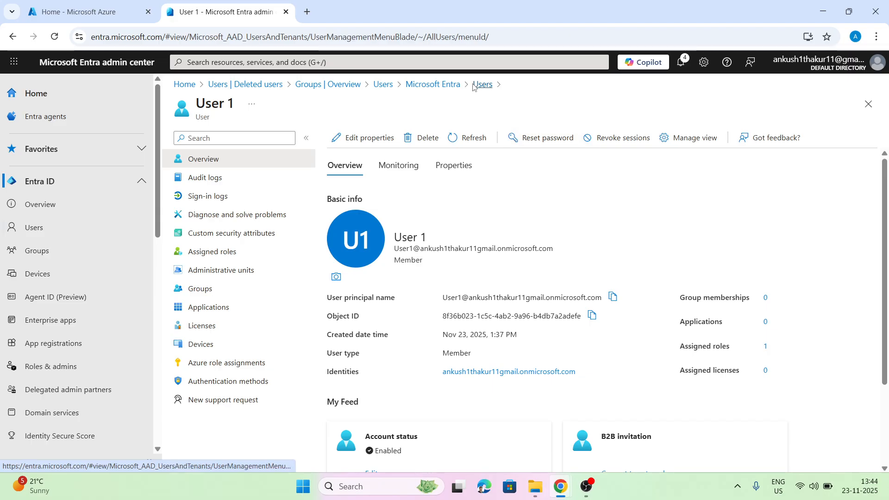
{"action": "left_click", "coordinate": [379, 300]}
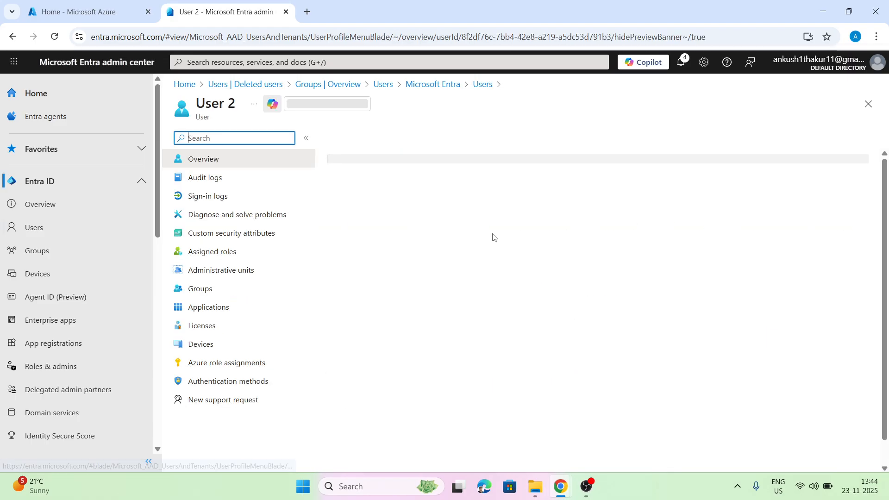
{"action": "left_click", "coordinate": [536, 144]}
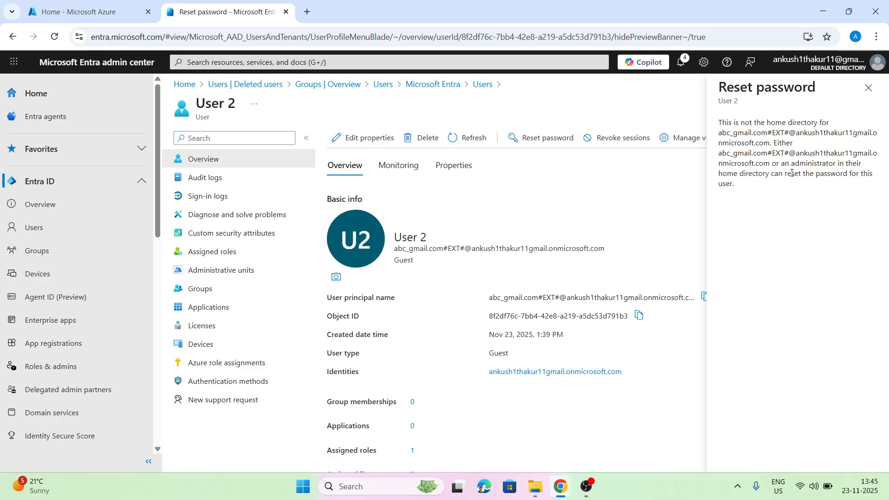
{"action": "left_click", "coordinate": [868, 88]}
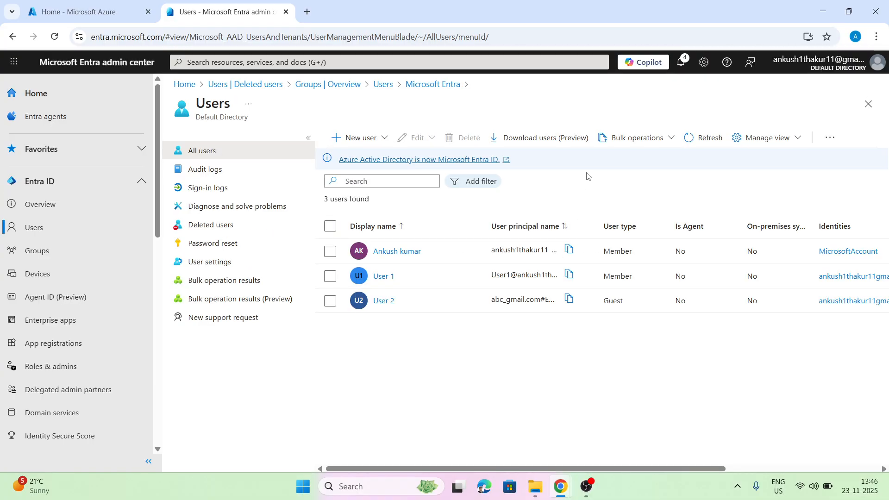
Download the UserCreateTemplate.csv template from the Bulk create users panel.
{"action": "left_click", "coordinate": [644, 139]}
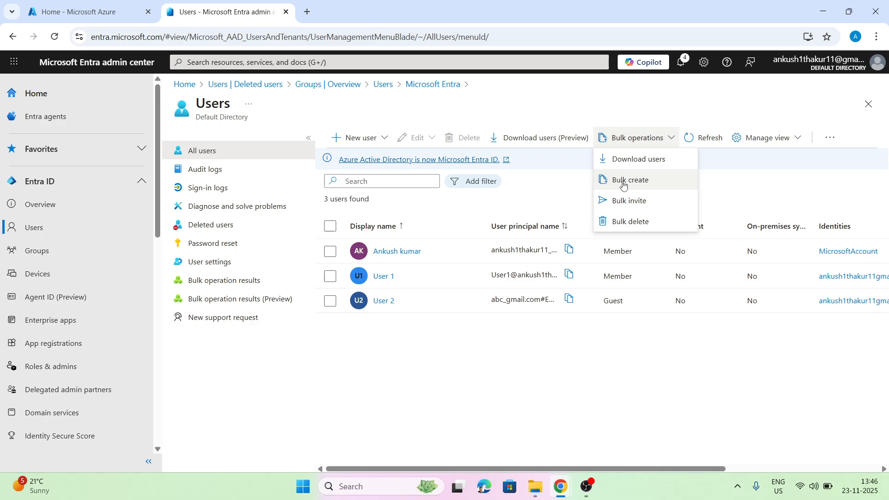
{"action": "left_click", "coordinate": [623, 185]}
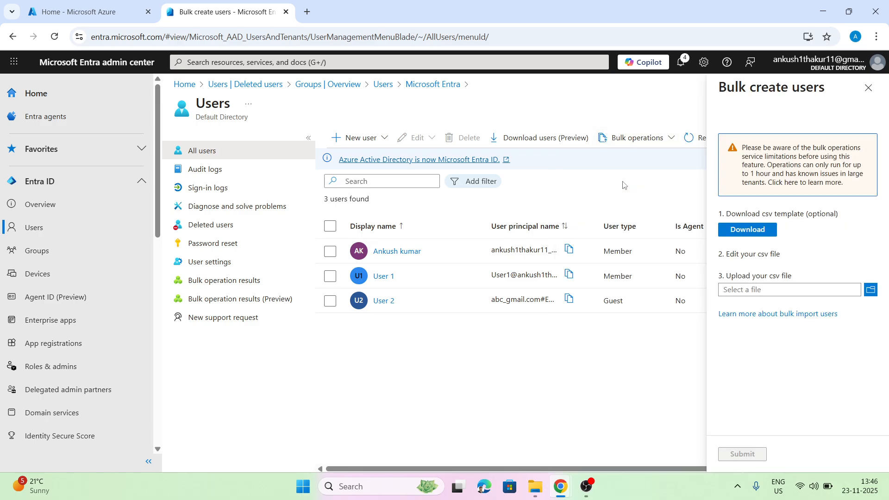
{"action": "left_click", "coordinate": [741, 232]}
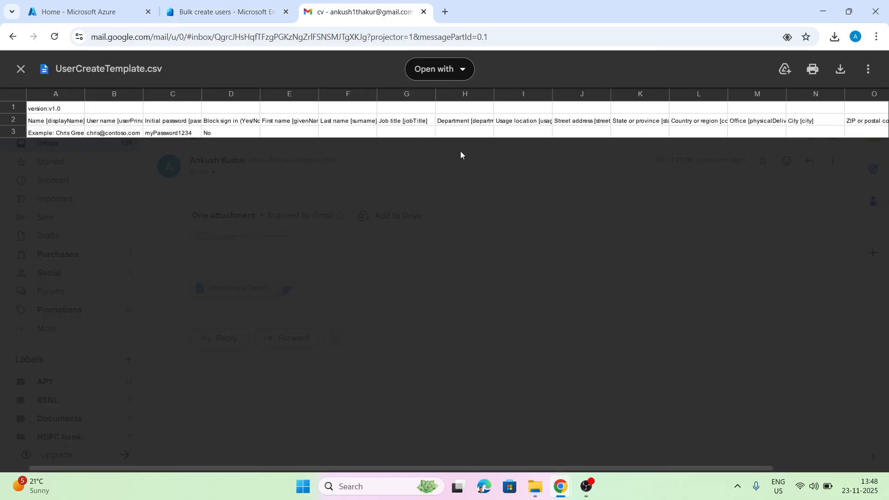
Open the UserCreateTemplate.csv attachment with Google Sheets.
{"action": "left_click", "coordinate": [465, 70]}
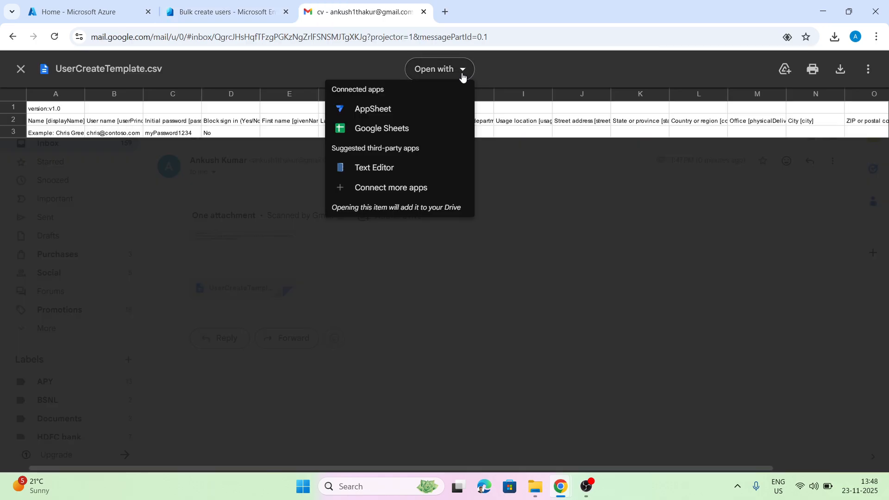
{"action": "left_click", "coordinate": [390, 133]}
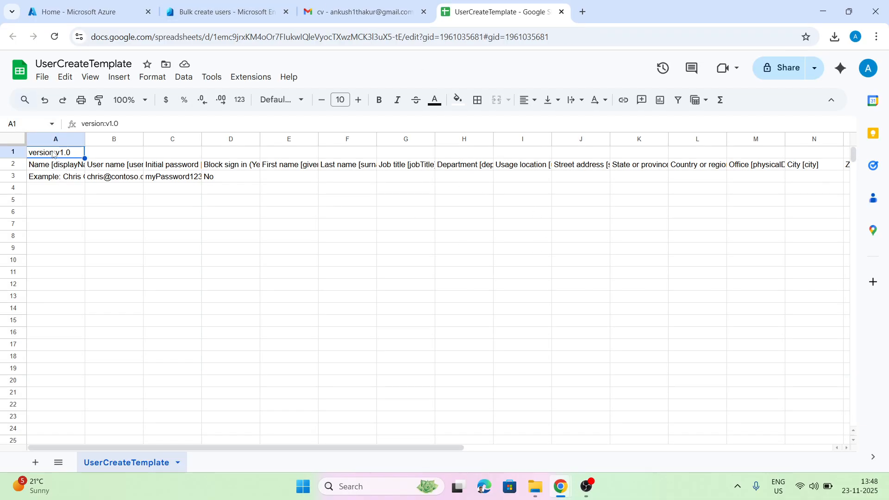
Widen columns A, B and C so the example name, user name and password show fully.
{"action": "left_click", "coordinate": [57, 176]}
{"action": "left_click_drag", "start_coordinate": [86, 138], "coordinate": [130, 138]}
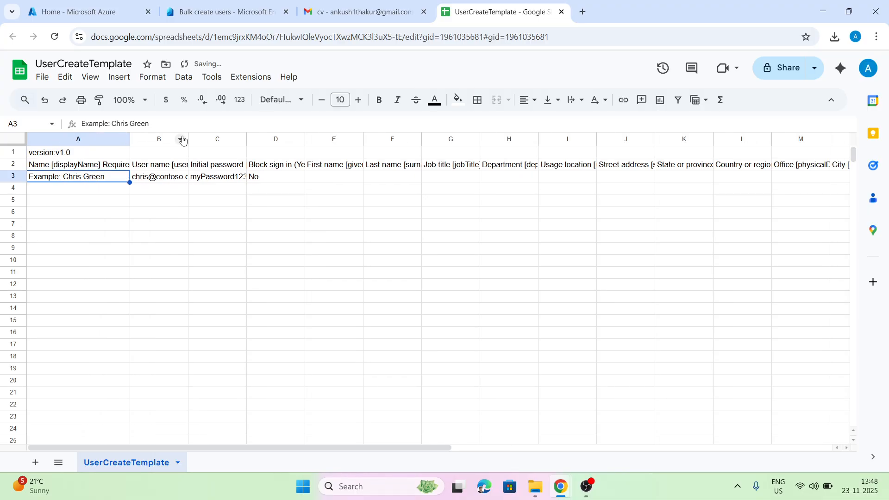
{"action": "left_click_drag", "start_coordinate": [189, 139], "coordinate": [216, 138]}
{"action": "left_click_drag", "start_coordinate": [275, 138], "coordinate": [297, 139]}
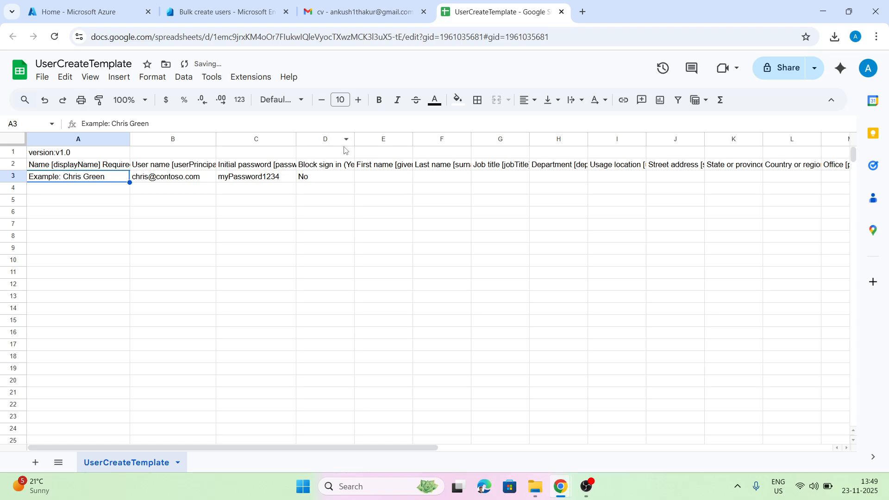
Replace the example name with User 3 and User 4, then fill column A down to User 12.
{"action": "double_click", "coordinate": [65, 178]}
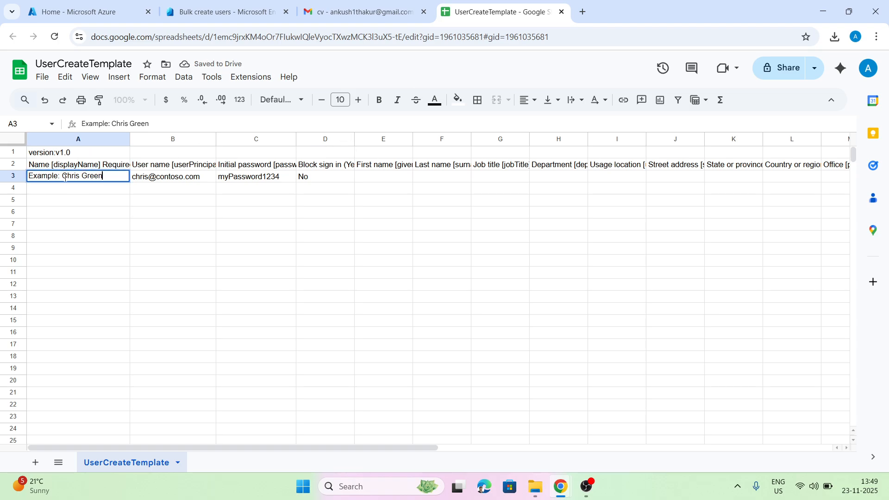
{"action": "key", "text": "BackSpace"}
{"action": "key", "text": "BackSpace"}
{"action": "key", "text": "BackSpace"}
{"action": "key", "text": "BackSpace"}
{"action": "key", "text": "BackSpace"}
{"action": "key", "text": "BackSpace"}
{"action": "key", "text": "BackSpace"}
{"action": "key", "text": "BackSpace"}
{"action": "key", "text": "BackSpace"}
{"action": "key", "text": "shift+End"}
{"action": "key", "text": "Delete"}
{"action": "type", "text": "User 3"}
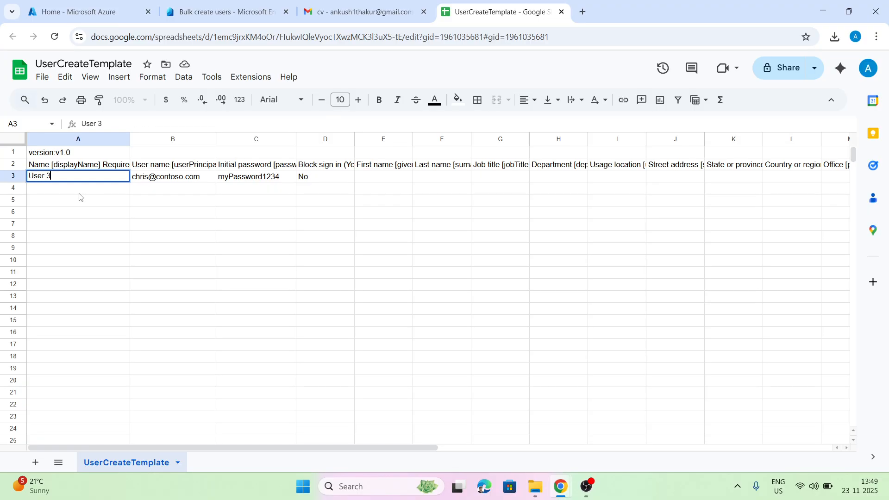
{"action": "key", "text": "Return"}
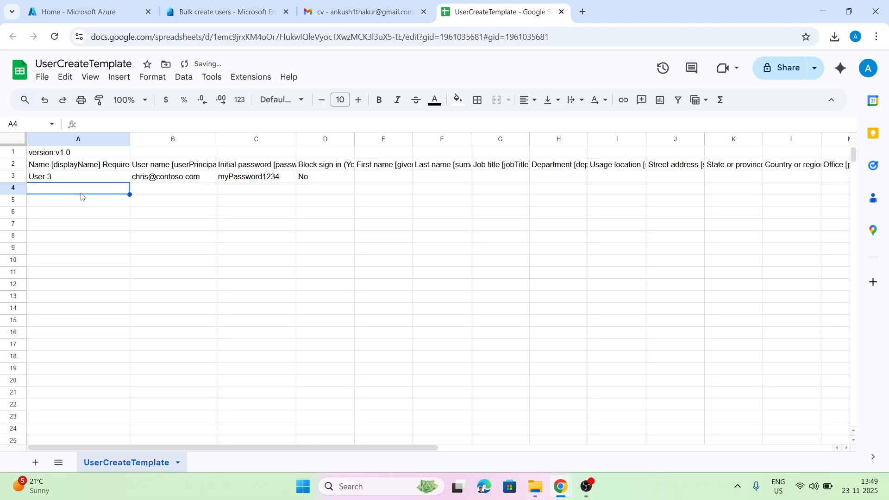
{"action": "type", "text": "User 4"}
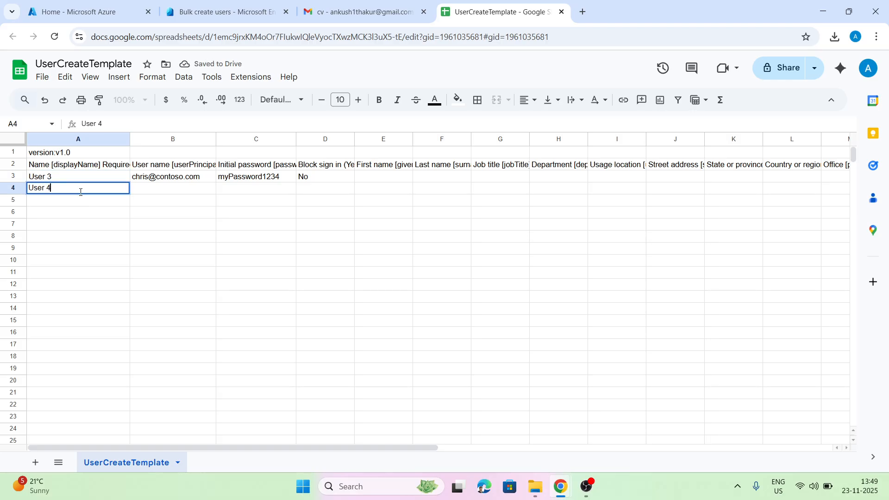
{"action": "key", "text": "Return"}
{"action": "left_click", "coordinate": [83, 177]}
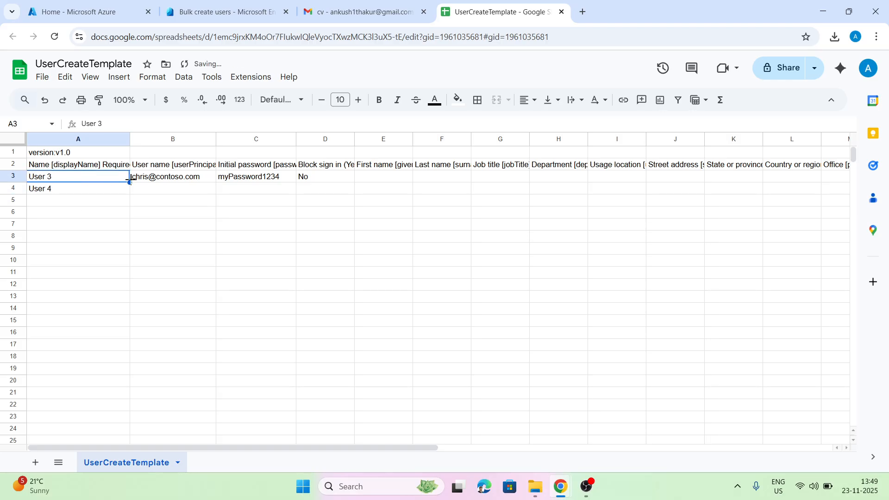
{"action": "left_click_drag", "start_coordinate": [130, 183], "coordinate": [124, 283]}
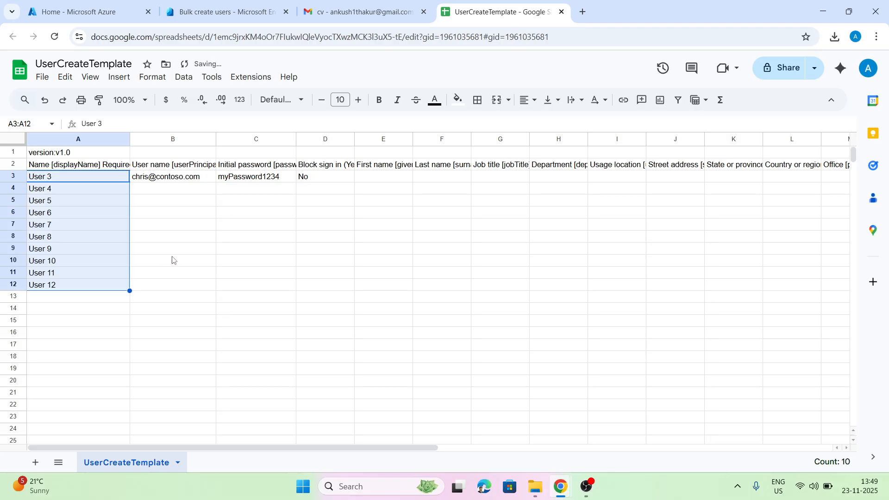
{"action": "left_click", "coordinate": [199, 240]}
Copy User 1's user principal name from the Entra users list.
{"action": "left_click", "coordinate": [161, 182]}
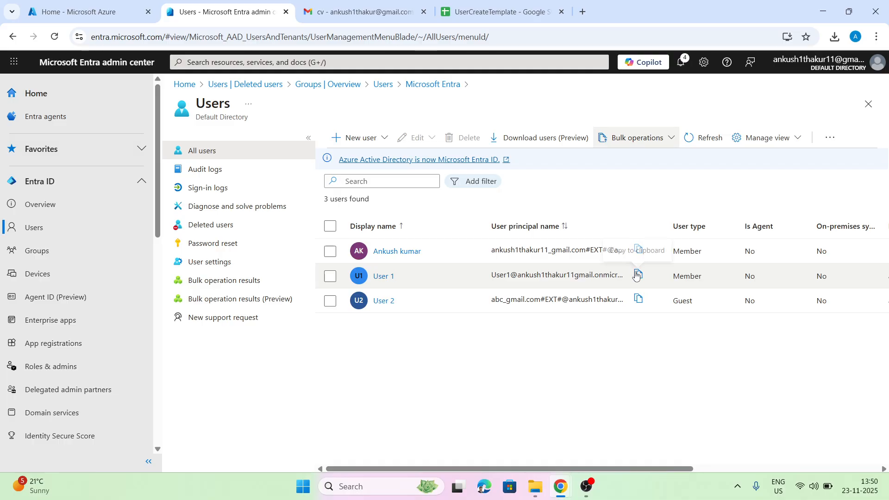
{"action": "left_click", "coordinate": [639, 274]}
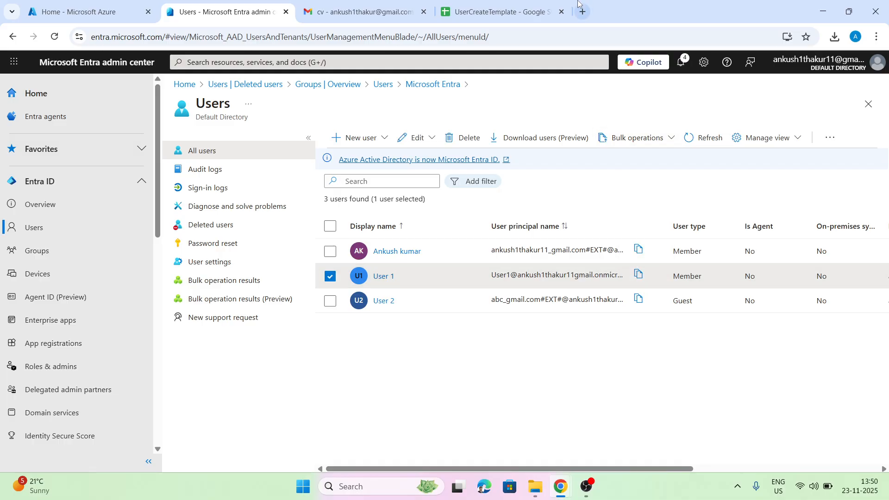
{"action": "left_click", "coordinate": [495, 11]}
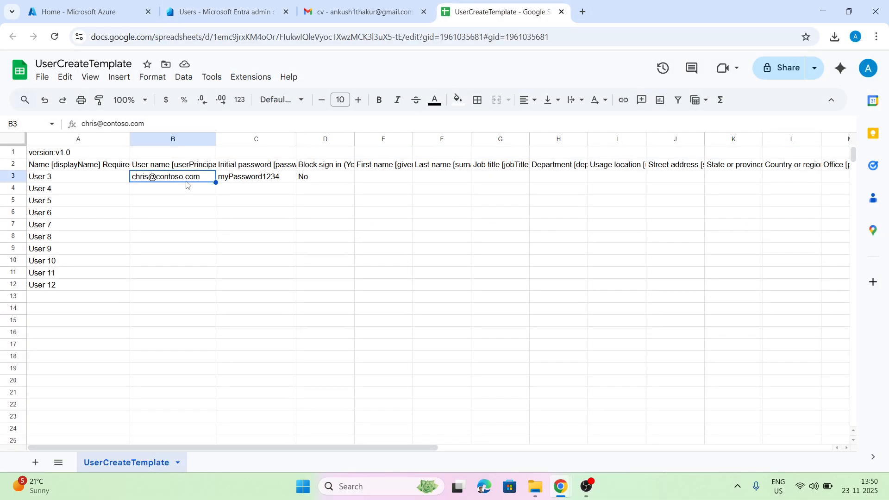
Paste User 1's principal name into B3, widen column B, and change the address to User3.
{"action": "key", "text": "ctrl+v"}
{"action": "left_click_drag", "start_coordinate": [214, 138], "coordinate": [271, 138]}
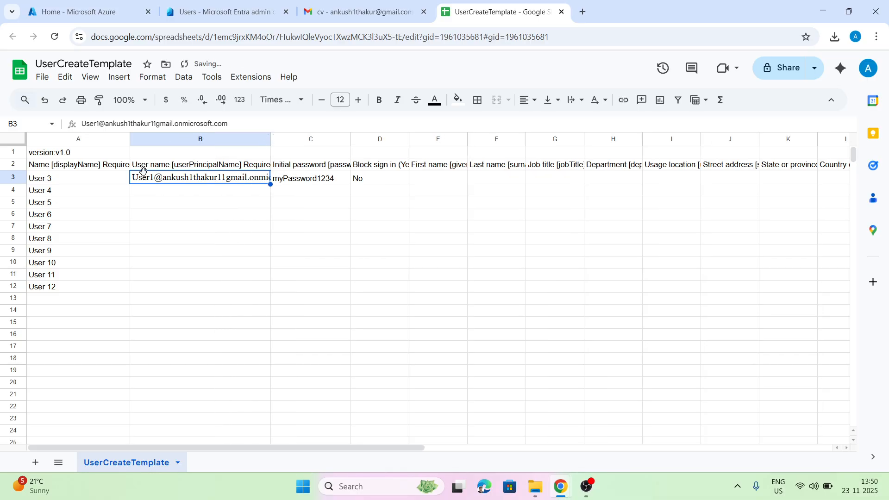
{"action": "left_click_drag", "start_coordinate": [272, 139], "coordinate": [327, 139]}
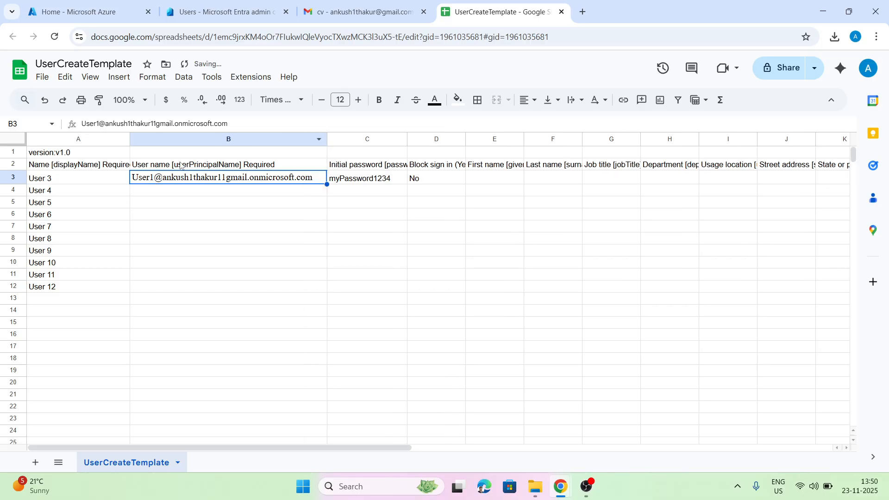
{"action": "double_click", "coordinate": [152, 176]}
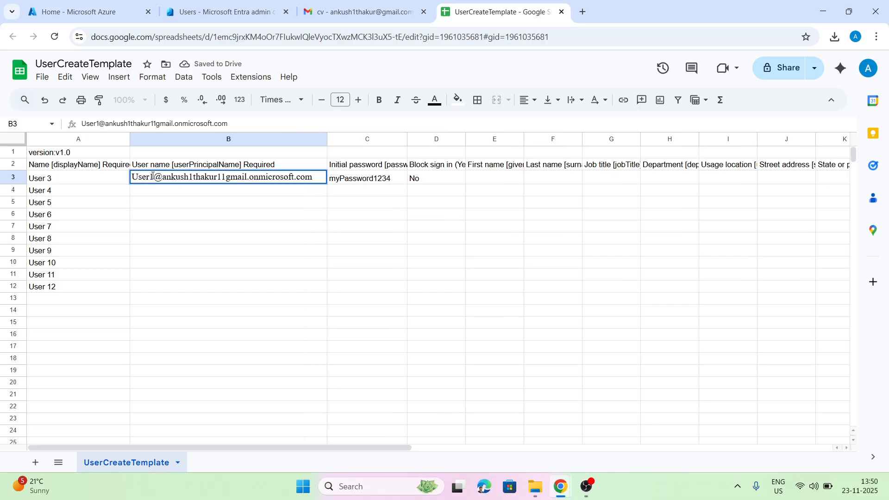
{"action": "key", "text": "BackSpace"}
{"action": "type", "text": "3"}
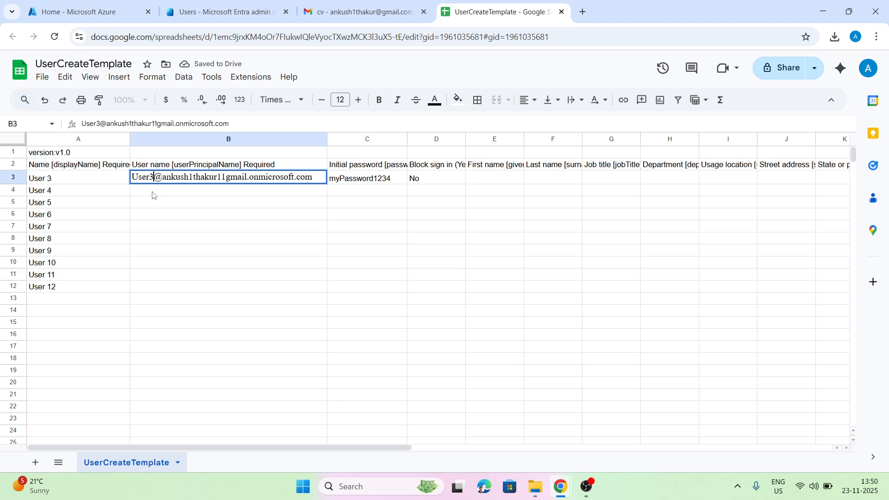
{"action": "left_click", "coordinate": [158, 213]}
Copy the User3 address from B3 into cells B4, B5 and B6.
{"action": "key", "text": "Up"}
{"action": "key", "text": "Up"}
{"action": "key", "text": "Up"}
{"action": "key", "text": "ctrl+c"}
{"action": "left_click", "coordinate": [183, 192]}
{"action": "key", "text": "ctrl+v"}
{"action": "left_click", "coordinate": [173, 206]}
{"action": "key", "text": "ctrl+v"}
{"action": "left_click", "coordinate": [171, 218]}
{"action": "key", "text": "ctrl+v"}
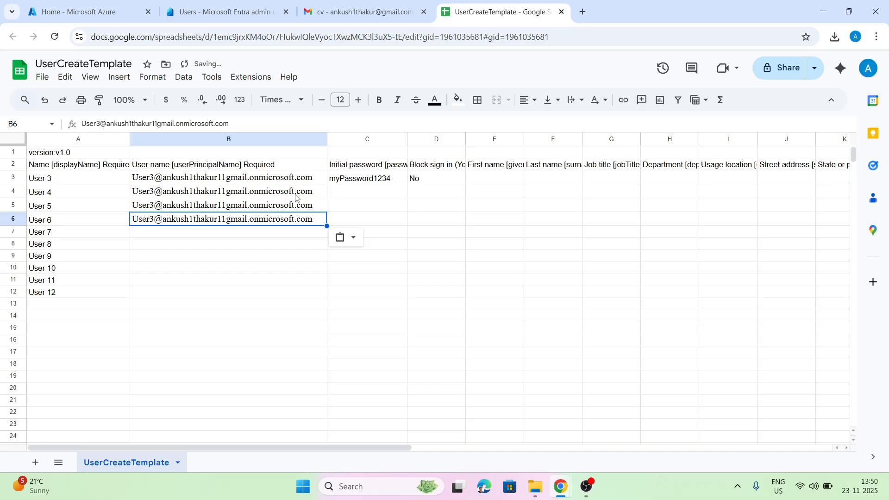
Change the copied addresses in B4 and B5 to User4 and User5.
{"action": "left_click", "coordinate": [145, 193]}
{"action": "double_click", "coordinate": [150, 190]}
{"action": "left_click", "coordinate": [153, 190]}
{"action": "key", "text": "BackSpace"}
{"action": "type", "text": "4"}
{"action": "left_click", "coordinate": [157, 205]}
{"action": "double_click", "coordinate": [157, 204]}
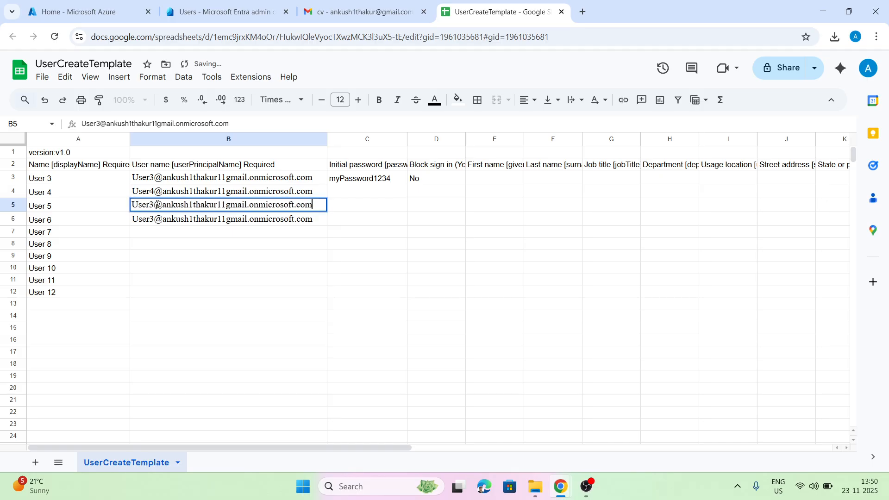
{"action": "left_click", "coordinate": [154, 204]}
{"action": "key", "text": "BackSpace"}
{"action": "type", "text": "5"}
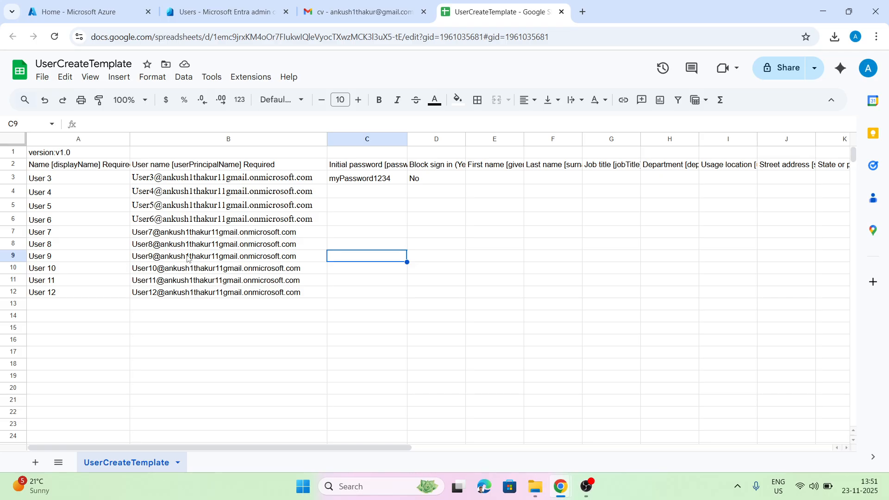
{"action": "left_click", "coordinate": [369, 191]}
Fill numbered initial passwords from C3 down to C12.
{"action": "left_click", "coordinate": [376, 181]}
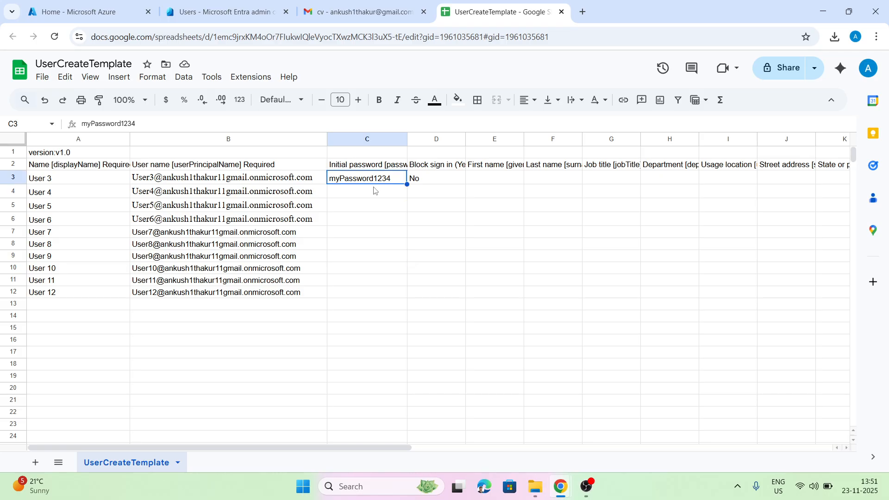
{"action": "double_click", "coordinate": [371, 194]}
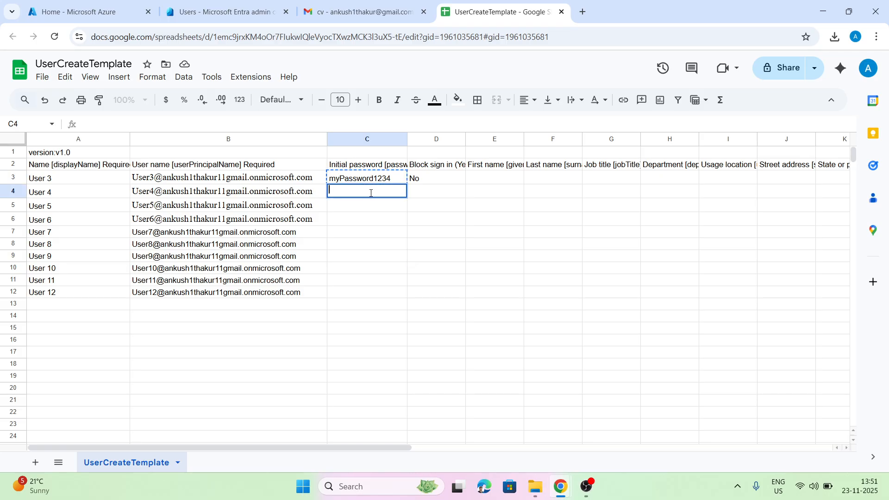
{"action": "key", "text": "ctrl+v"}
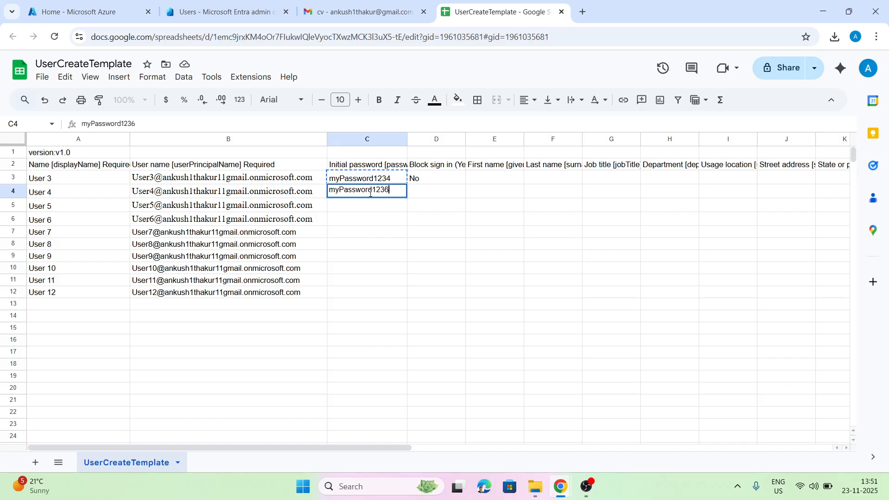
{"action": "left_click", "coordinate": [375, 211]}
{"action": "key", "text": "Up"}
{"action": "key", "text": "Up"}
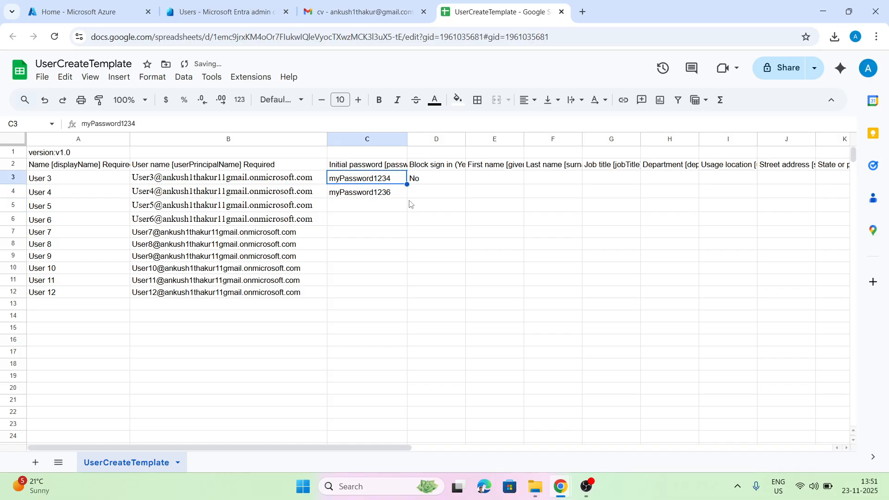
{"action": "left_click_drag", "start_coordinate": [408, 185], "coordinate": [402, 294]}
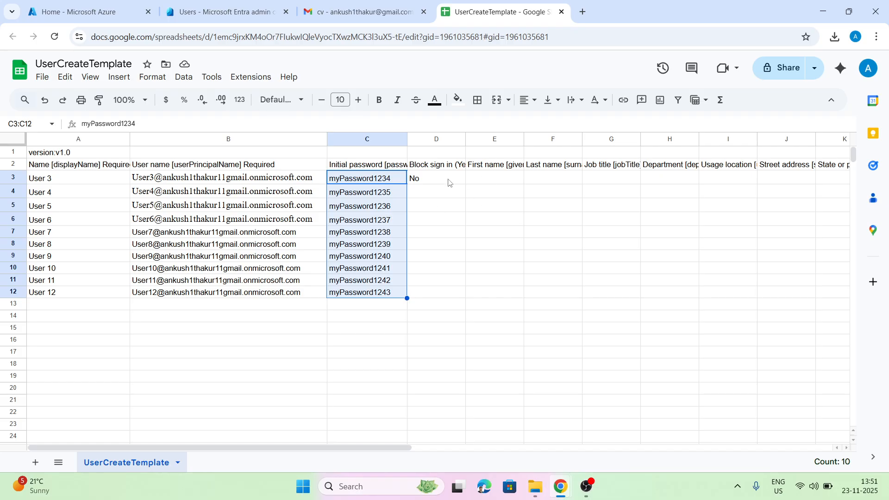
Set Block sign in to No in cells D4 through D12.
{"action": "left_click", "coordinate": [435, 181]}
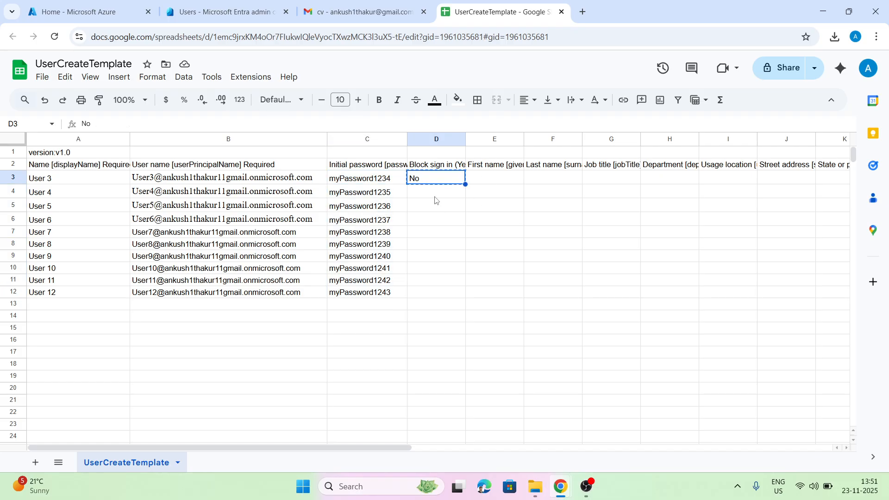
{"action": "left_click", "coordinate": [435, 196]}
{"action": "key", "text": "ctrl+v"}
{"action": "left_click", "coordinate": [436, 208]}
{"action": "key", "text": "ctrl+v"}
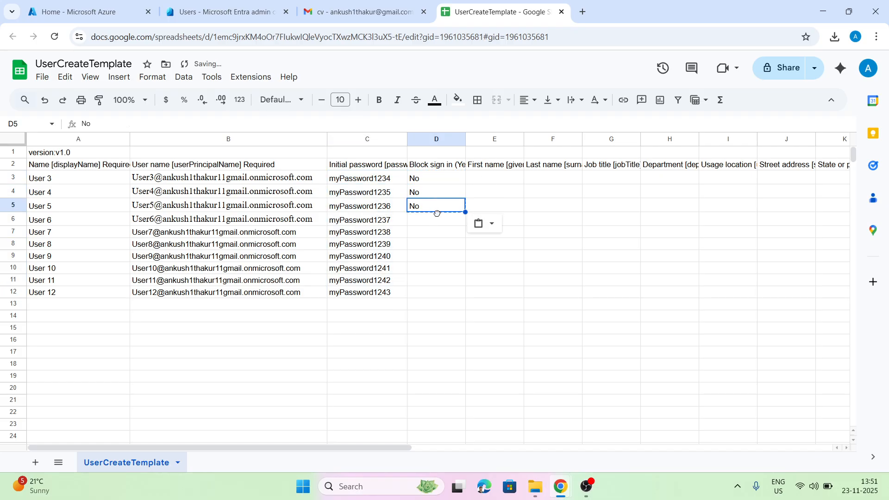
{"action": "left_click", "coordinate": [437, 220]}
{"action": "key", "text": "ctrl+v"}
{"action": "left_click", "coordinate": [434, 232]}
{"action": "key", "text": "ctrl+v"}
{"action": "left_click", "coordinate": [430, 245]}
{"action": "key", "text": "ctrl+v"}
{"action": "left_click", "coordinate": [430, 257]}
{"action": "key", "text": "ctrl+v"}
{"action": "left_click", "coordinate": [425, 270]}
{"action": "key", "text": "ctrl+v"}
{"action": "left_click", "coordinate": [424, 281]}
{"action": "key", "text": "ctrl+v"}
{"action": "left_click", "coordinate": [421, 290]}
{"action": "key", "text": "ctrl+v"}
{"action": "left_click", "coordinate": [467, 221]}
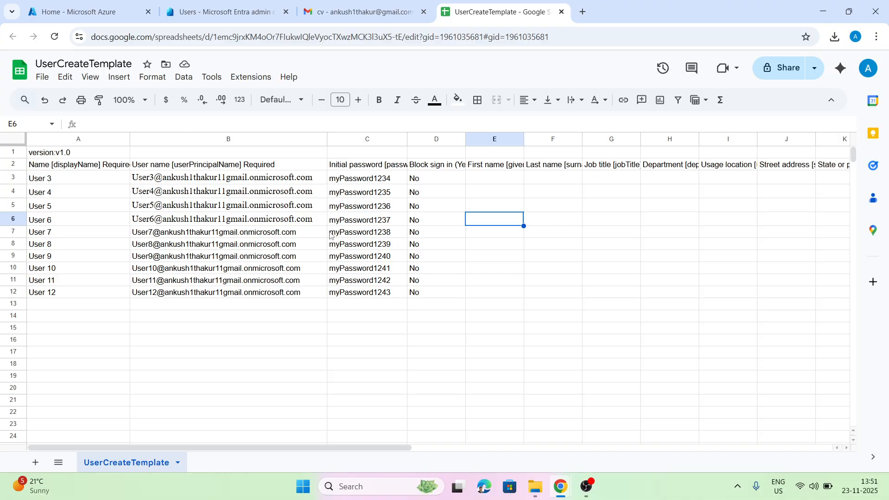
Rename the spreadsheet to abc.csv.
{"action": "left_click", "coordinate": [41, 78]}
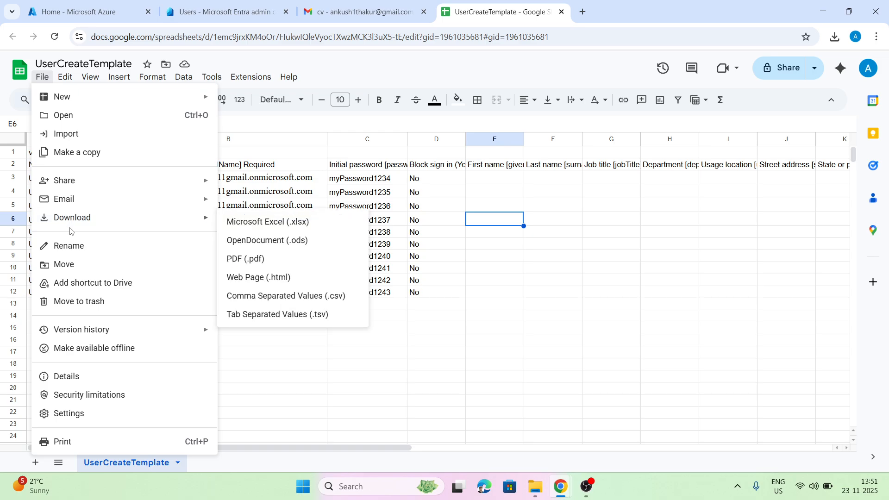
{"action": "left_click", "coordinate": [73, 246]}
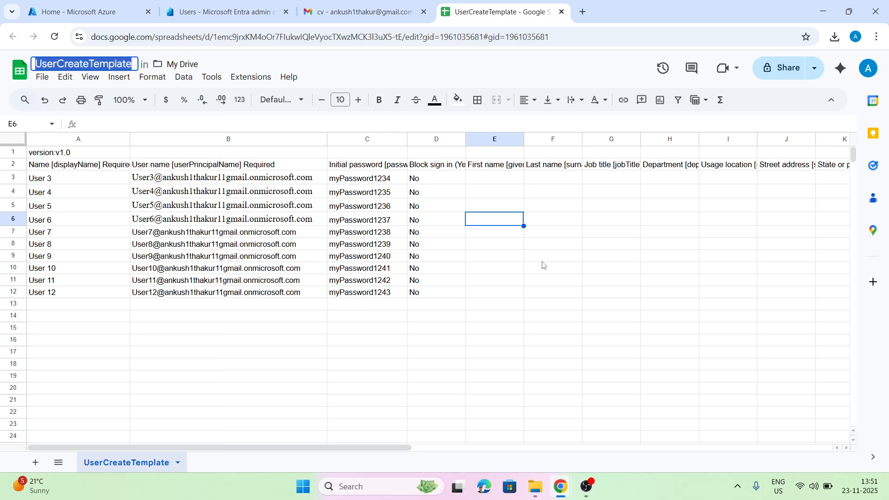
{"action": "type", "text": "abc.csv"}
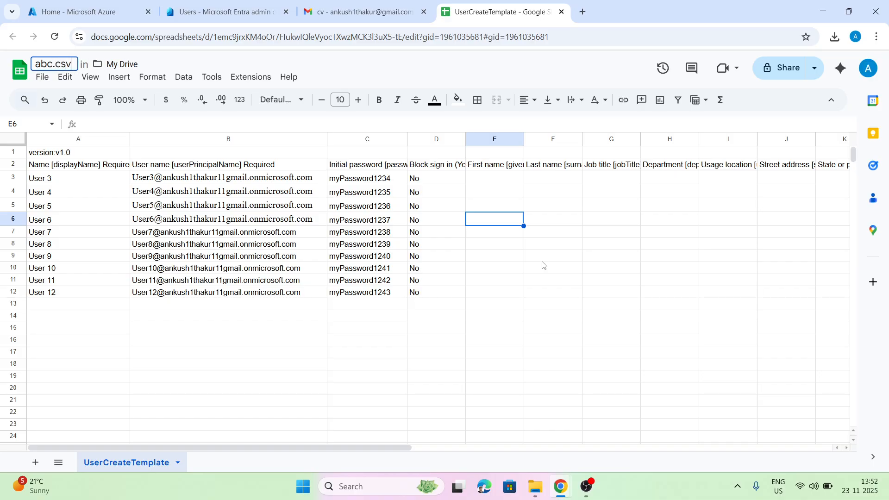
{"action": "left_click", "coordinate": [541, 258]}
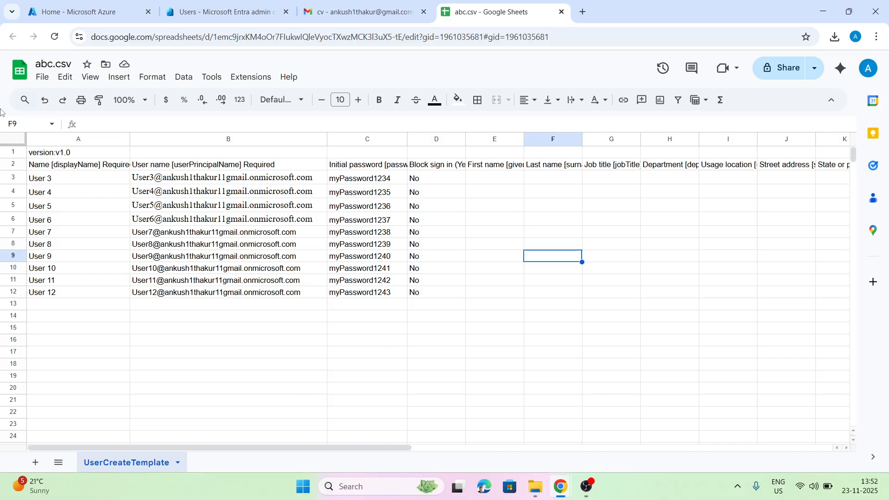
Download the sheet as a Comma Separated Values (.csv) file and show it in its folder.
{"action": "left_click", "coordinate": [42, 76]}
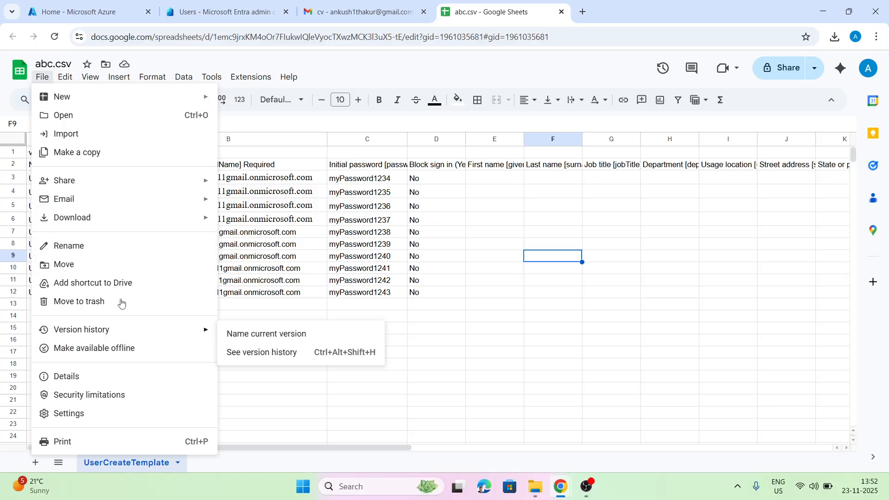
{"action": "mouse_move", "coordinate": [111, 222]}
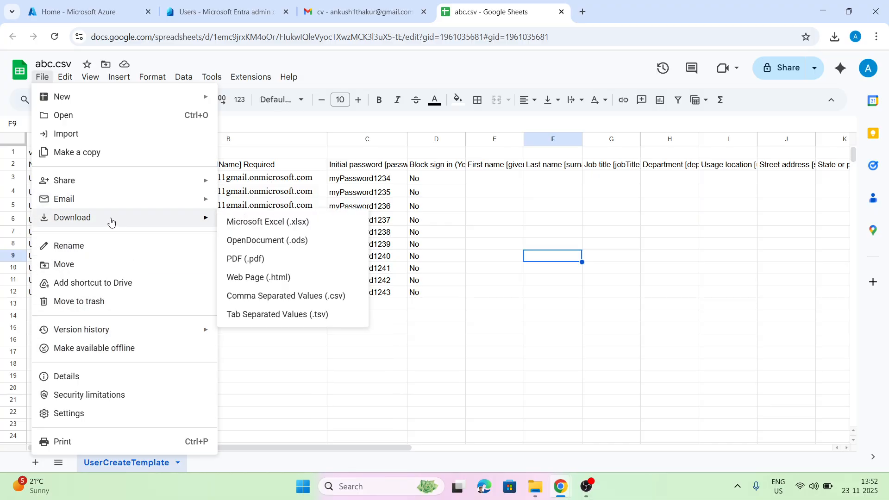
{"action": "left_click", "coordinate": [296, 296]}
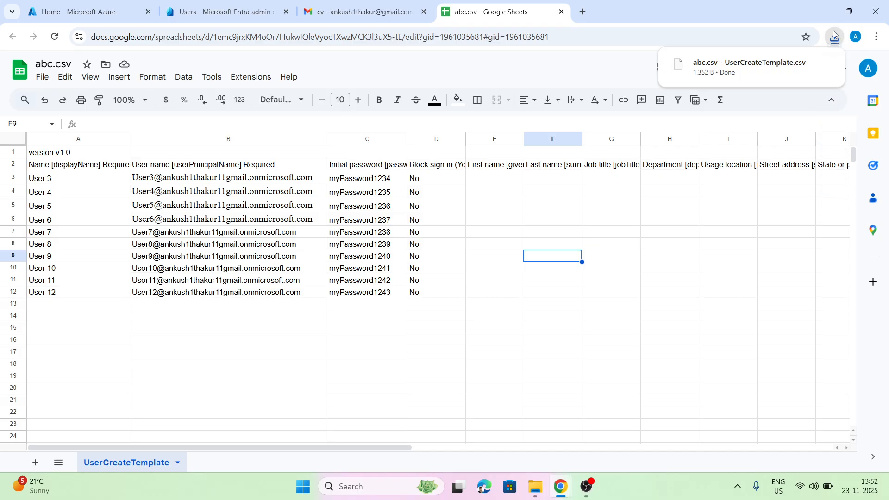
{"action": "left_click", "coordinate": [804, 65]}
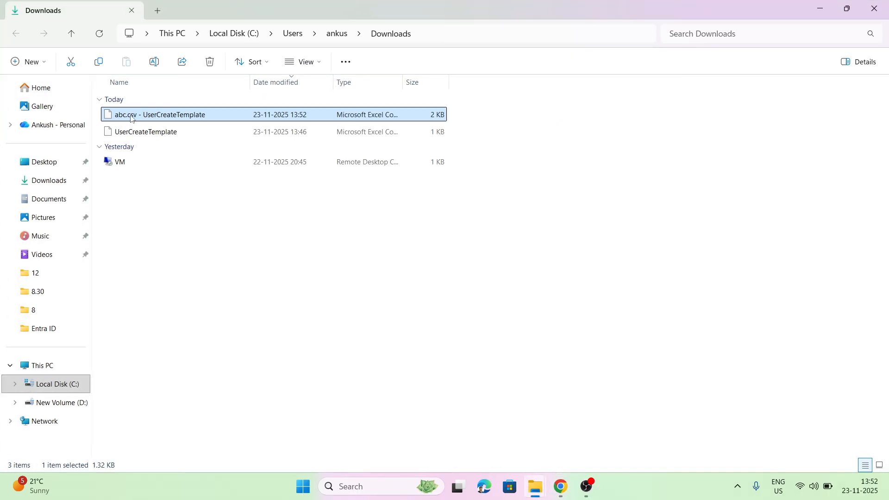
Rename the downloaded abc.csv to abc- UserCreateTemplate and return to the browser.
{"action": "right_click", "coordinate": [134, 119]}
{"action": "left_click", "coordinate": [224, 139]}
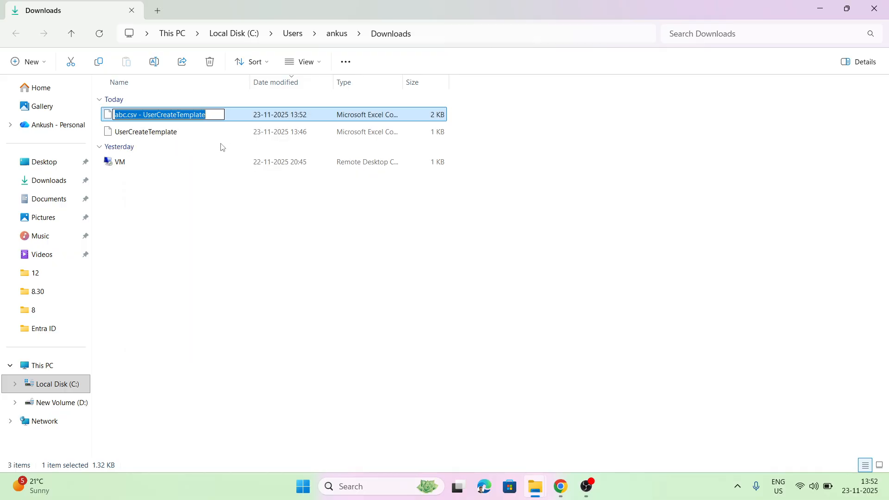
{"action": "left_click", "coordinate": [139, 115]}
{"action": "key", "text": "BackSpace"}
{"action": "key", "text": "BackSpace"}
{"action": "key", "text": "BackSpace"}
{"action": "key", "text": "BackSpace"}
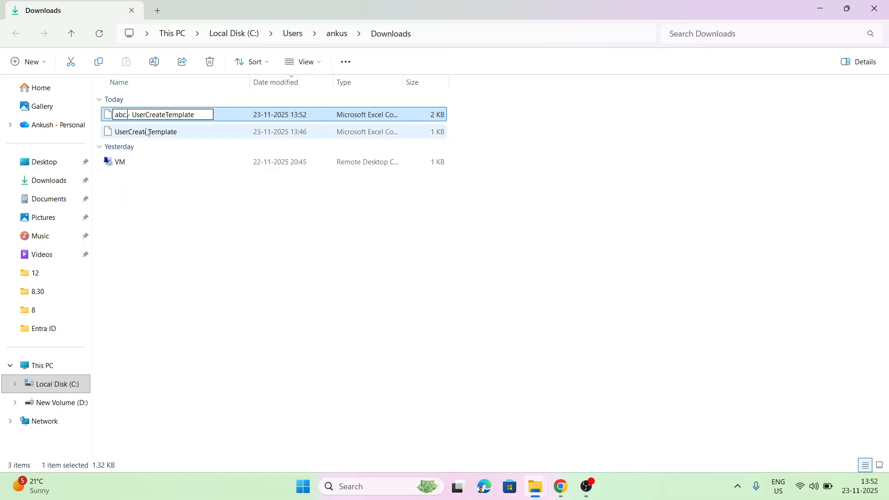
{"action": "left_click", "coordinate": [203, 221]}
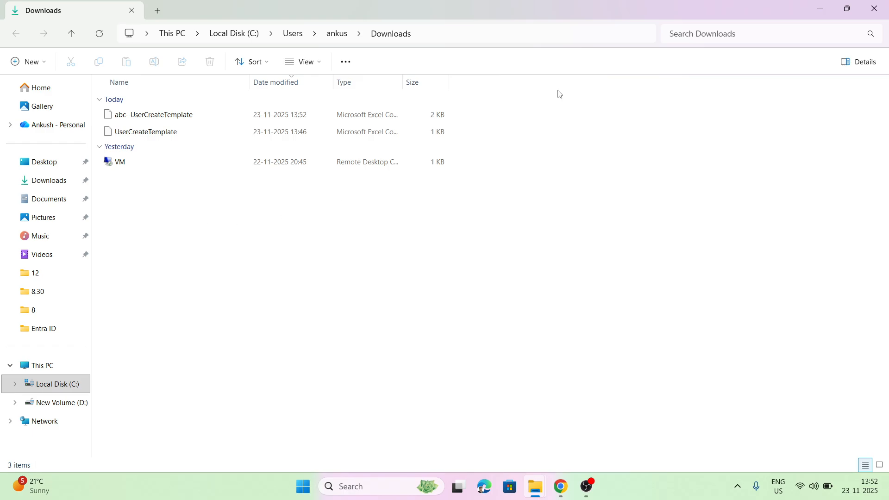
{"action": "left_click", "coordinate": [832, 9]}
Close the Gmail tab and open the Bulk create users panel in Entra.
{"action": "left_click", "coordinate": [247, 6]}
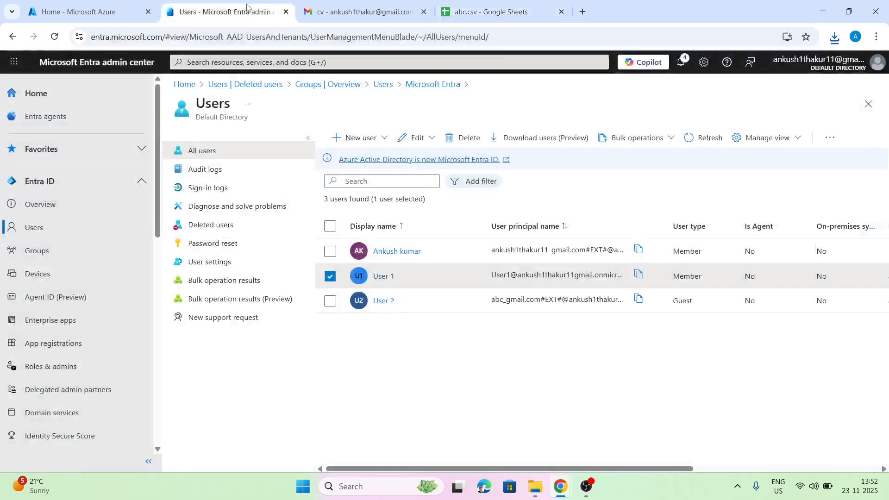
{"action": "left_click", "coordinate": [424, 12]}
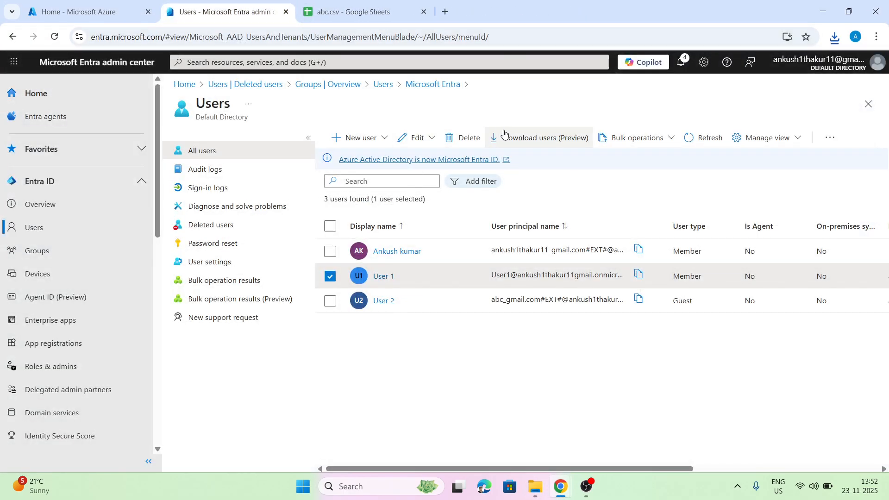
{"action": "left_click", "coordinate": [638, 140]}
{"action": "left_click", "coordinate": [626, 157]}
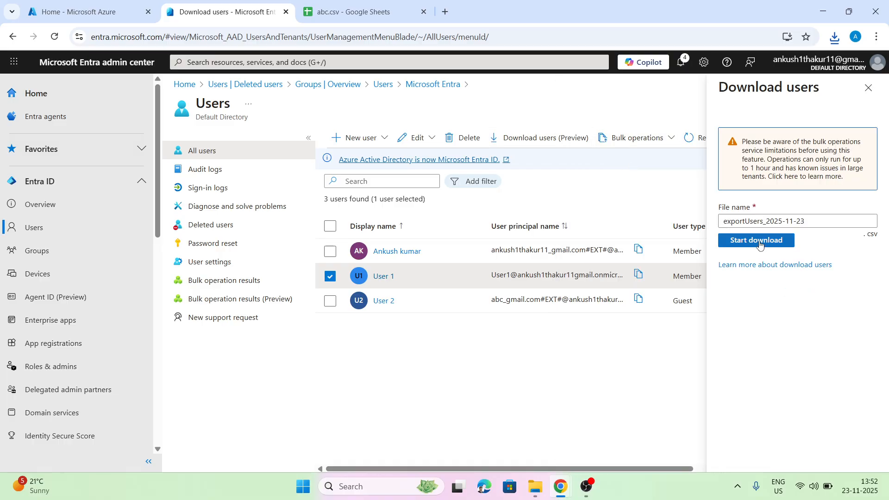
{"action": "left_click", "coordinate": [646, 141]}
{"action": "left_click", "coordinate": [629, 179]}
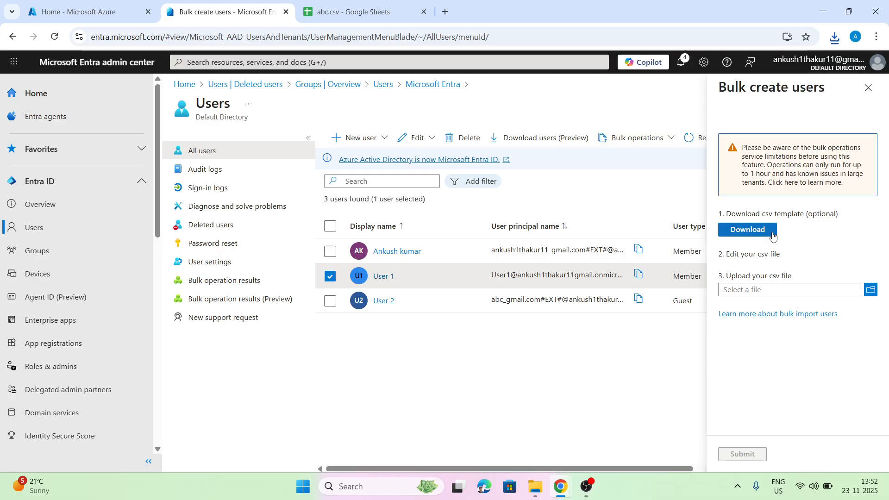
Upload abc- UserCreateTemplate.csv and submit the bulk user creation.
{"action": "left_click", "coordinate": [869, 290]}
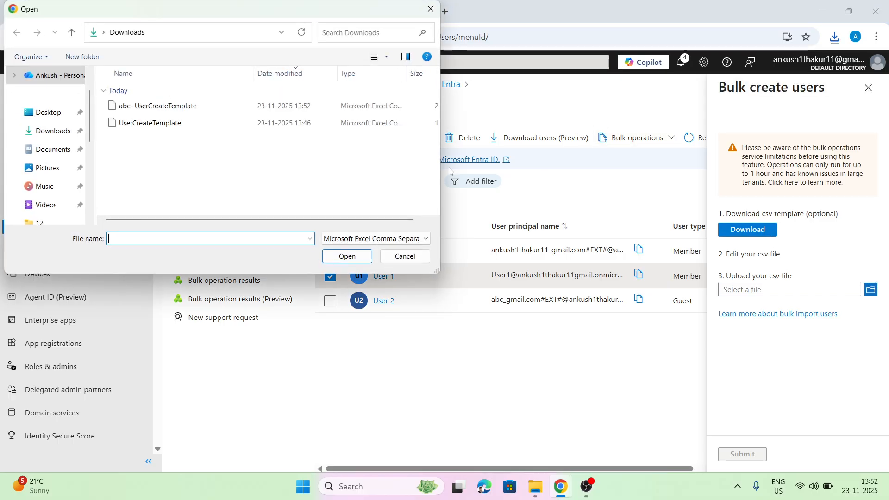
{"action": "double_click", "coordinate": [173, 108]}
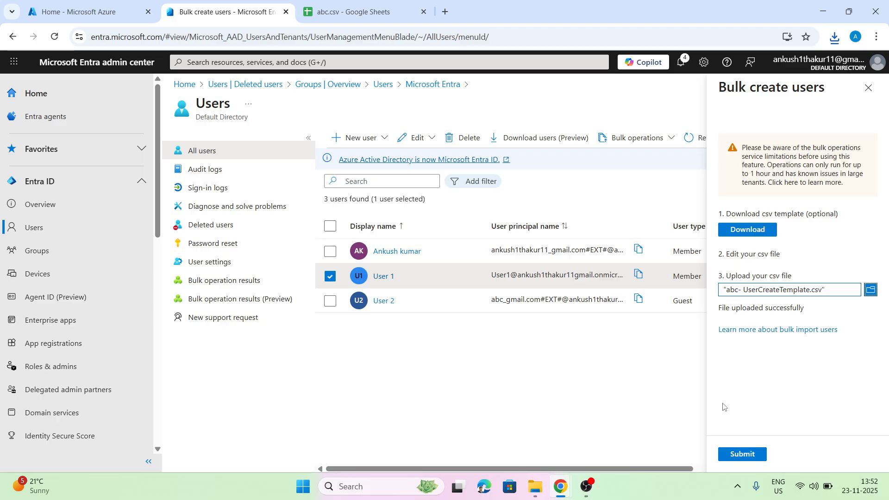
{"action": "left_click", "coordinate": [741, 454]}
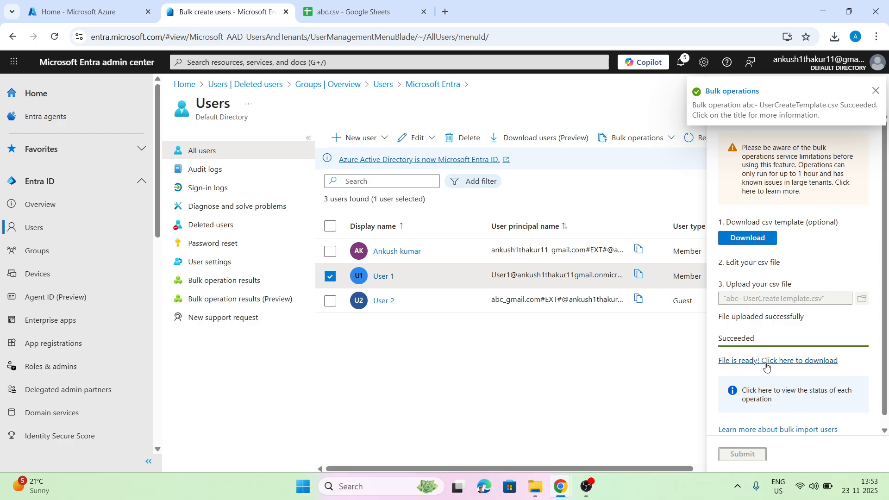
Dismiss the notification, close the finished Bulk create panel, and refresh the users list.
{"action": "left_click", "coordinate": [546, 373]}
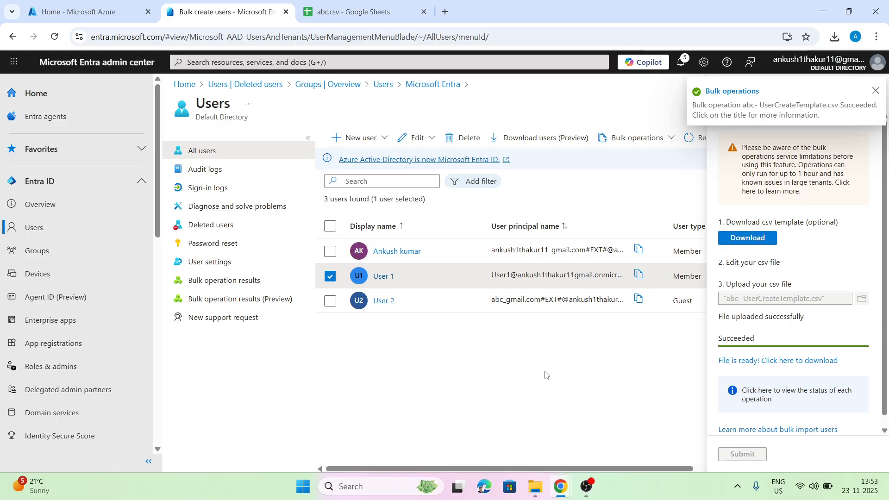
{"action": "left_click", "coordinate": [874, 95]}
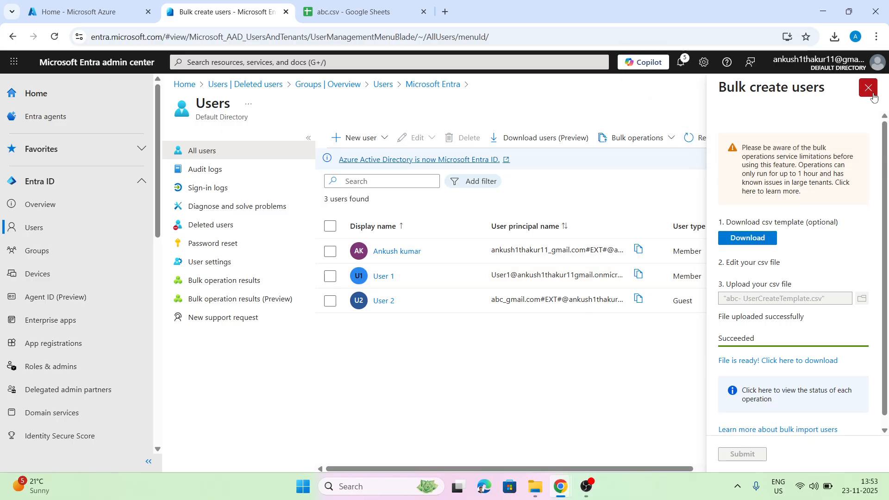
{"action": "left_click", "coordinate": [862, 106]}
{"action": "left_click", "coordinate": [688, 138]}
Scroll through the users list to check User 3–User 12, refreshing it once more.
{"action": "scroll", "coordinate": [517, 255], "scroll_direction": "down", "scroll_amount": 2}
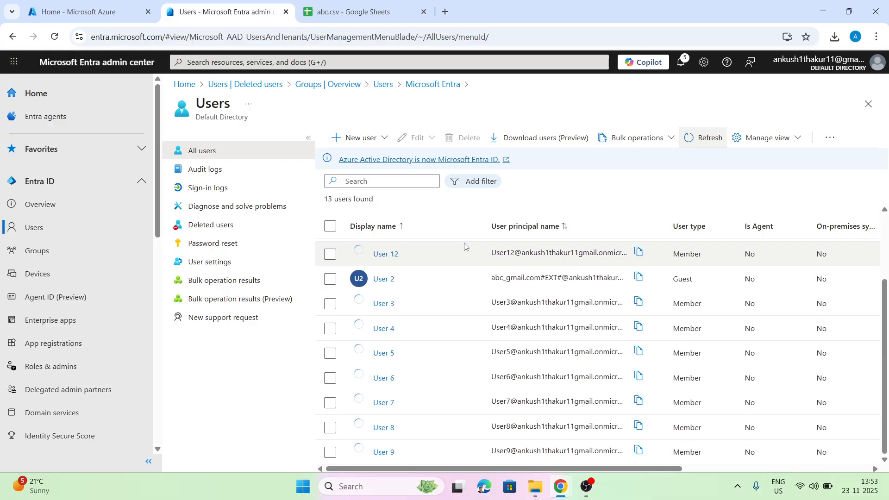
{"action": "scroll", "coordinate": [427, 364], "scroll_direction": "up", "scroll_amount": 2}
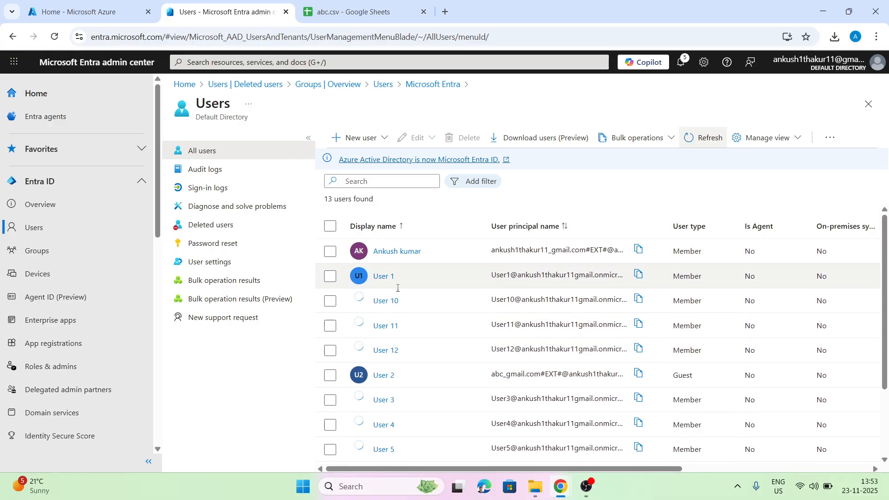
{"action": "scroll", "coordinate": [397, 338], "scroll_direction": "down", "scroll_amount": 2}
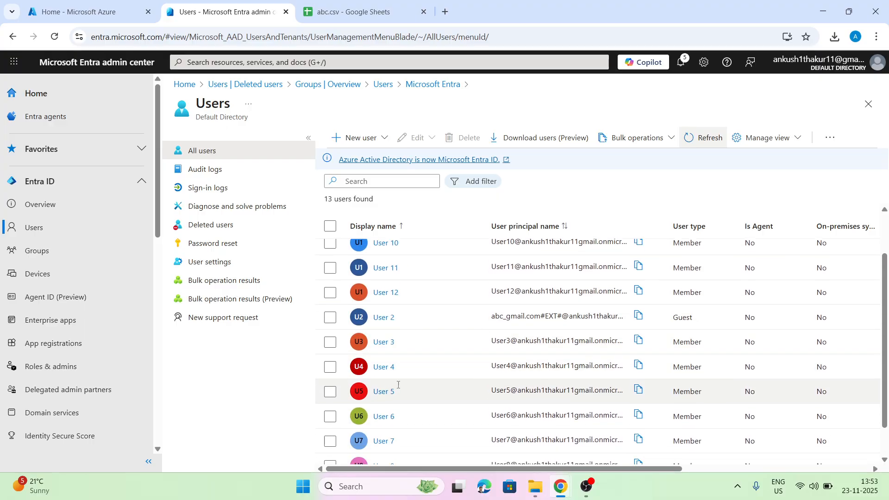
{"action": "scroll", "coordinate": [416, 449], "scroll_direction": "up", "scroll_amount": 2}
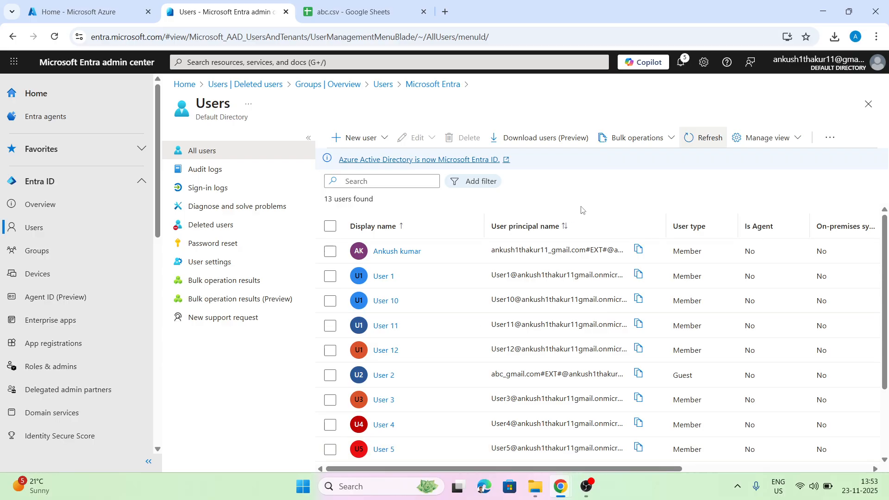
{"action": "left_click", "coordinate": [708, 138]}
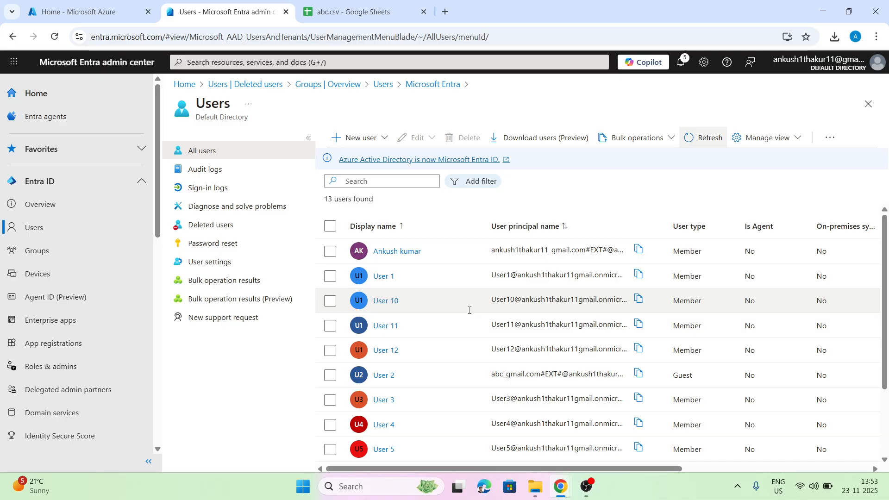
{"action": "scroll", "coordinate": [469, 311], "scroll_direction": "down", "scroll_amount": 3}
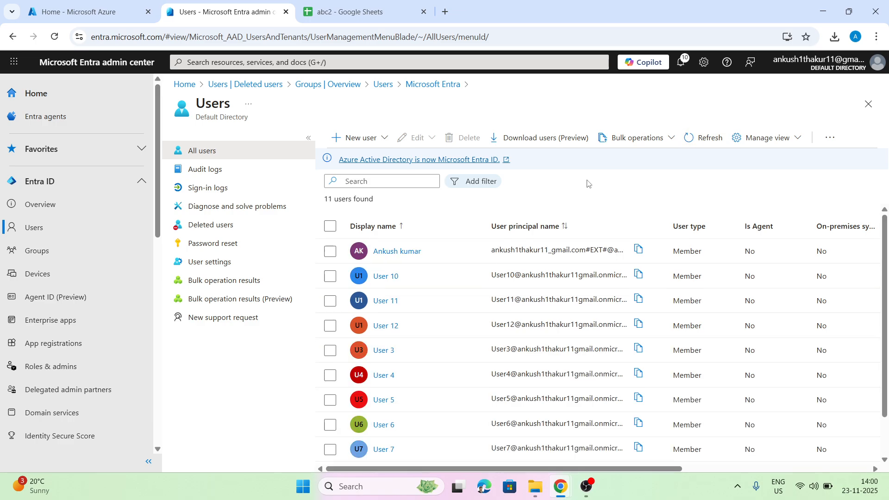
Open Bulk delete, closing the mistakenly opened Bulk invite, and download the UserDelete.csv template.
{"action": "left_click", "coordinate": [666, 139]}
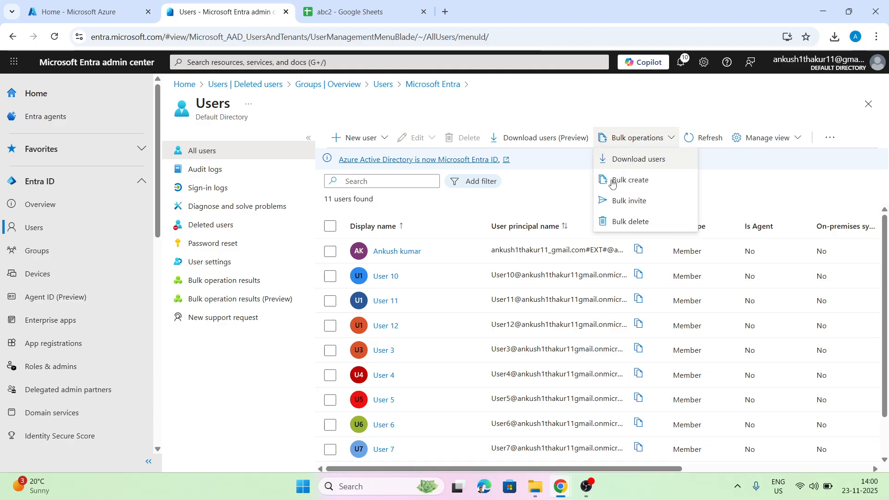
{"action": "left_click", "coordinate": [624, 202]}
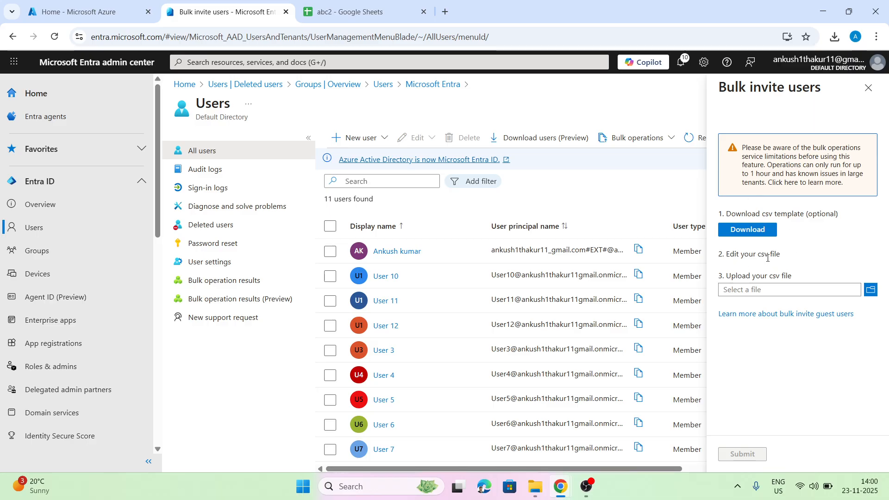
{"action": "left_click", "coordinate": [868, 88]}
{"action": "left_click", "coordinate": [655, 138]}
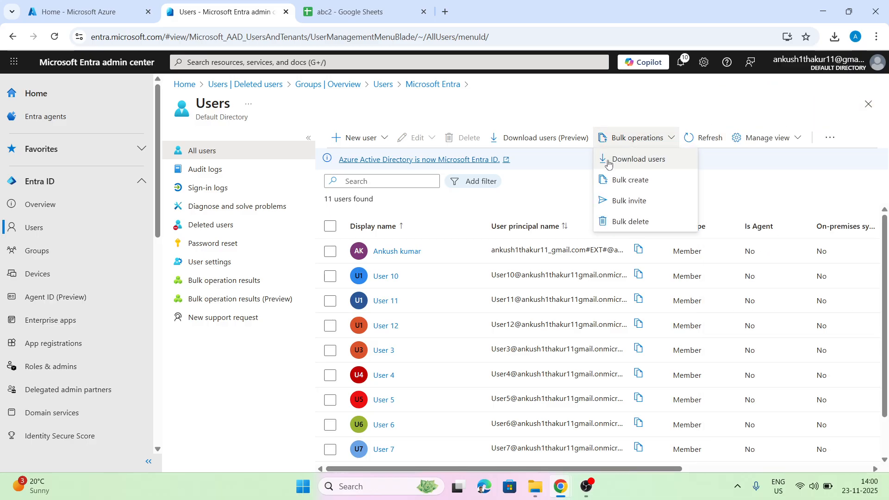
{"action": "left_click", "coordinate": [621, 223]}
{"action": "left_click", "coordinate": [757, 232]}
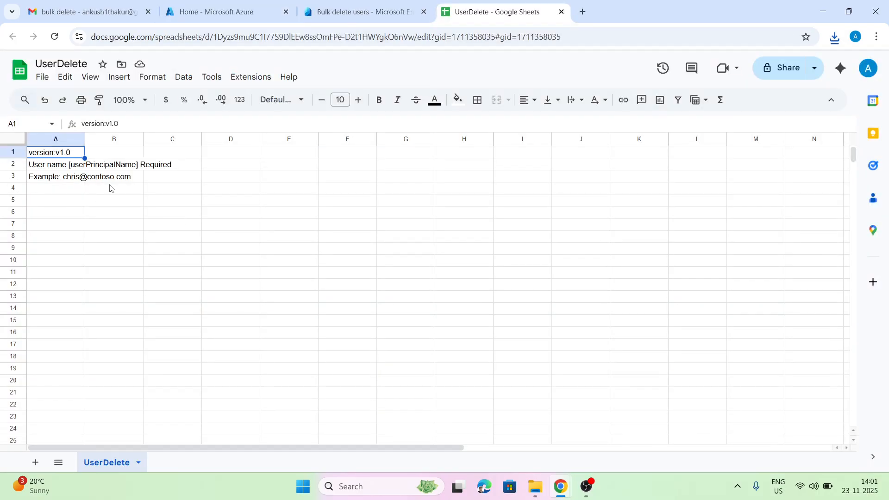
Widen column A of the UserDelete sheet to fit the userPrincipalName header, then go back to Entra.
{"action": "left_click_drag", "start_coordinate": [86, 139], "coordinate": [181, 142]}
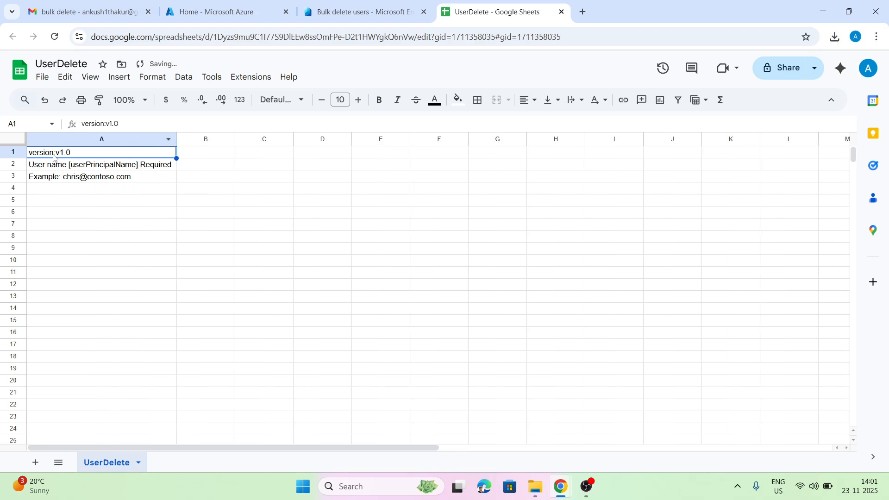
{"action": "left_click", "coordinate": [126, 180]}
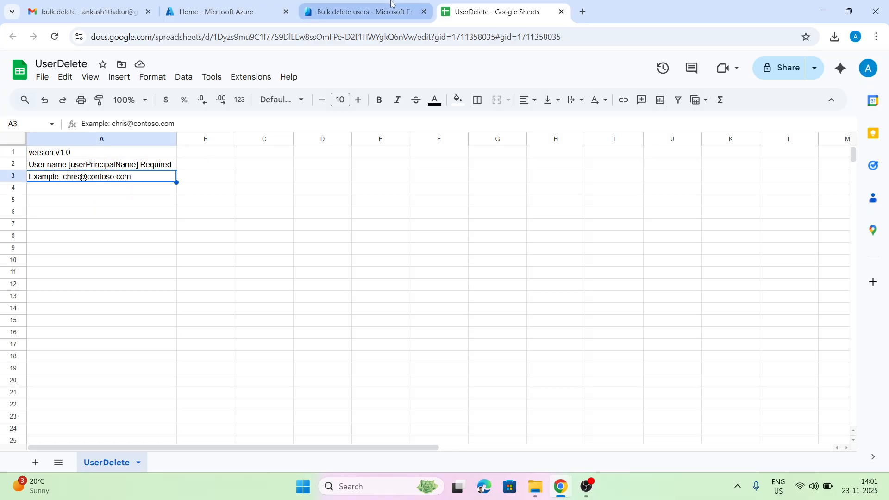
{"action": "left_click", "coordinate": [356, 12]}
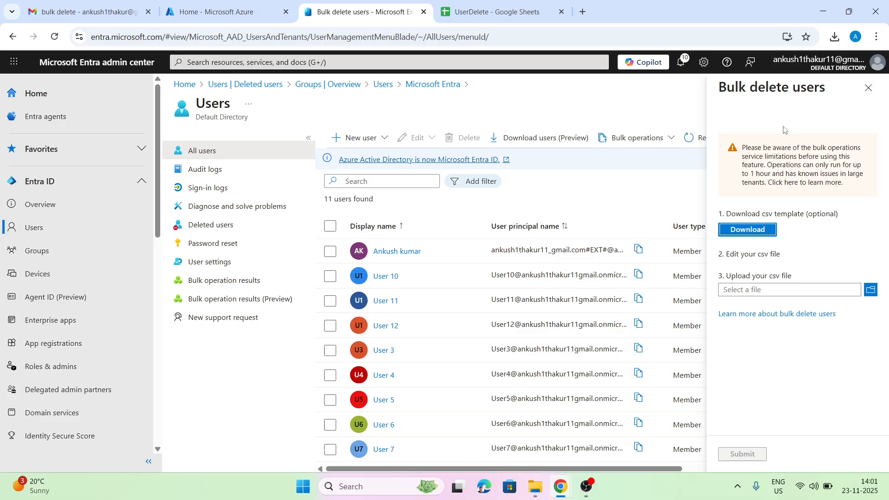
Close the Bulk delete panel and copy User 3's user principal name for the sheet.
{"action": "left_click", "coordinate": [868, 88]}
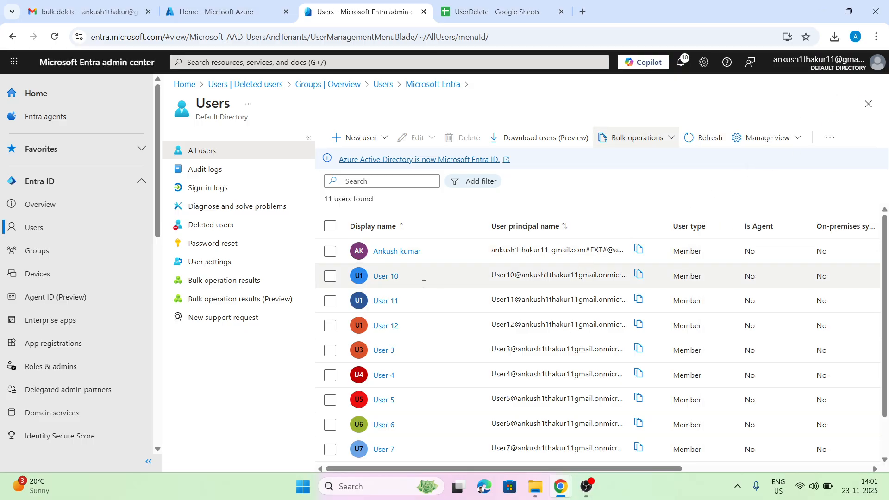
{"action": "scroll", "coordinate": [389, 302], "scroll_direction": "down", "scroll_amount": 1}
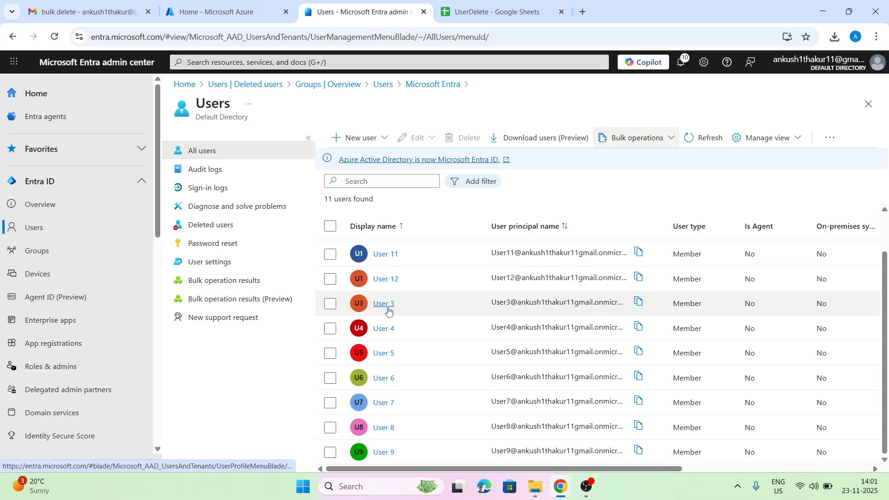
{"action": "scroll", "coordinate": [394, 403], "scroll_direction": "up", "scroll_amount": 1}
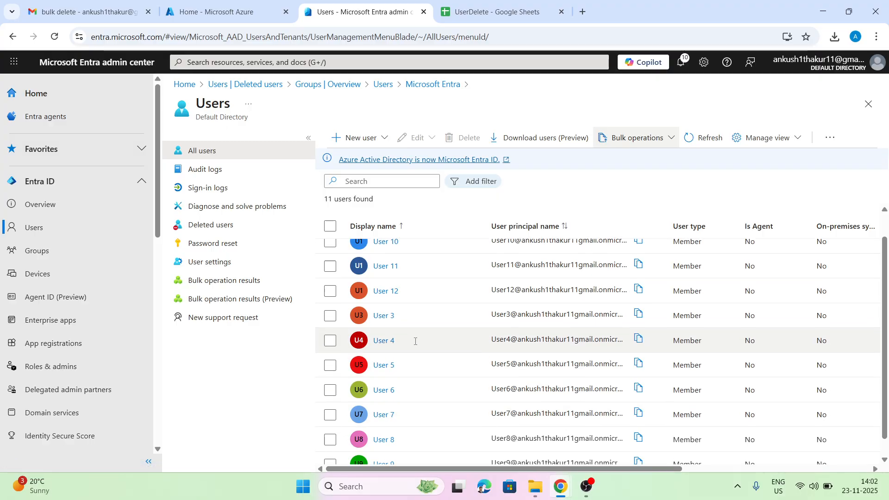
{"action": "scroll", "coordinate": [587, 302], "scroll_direction": "down", "scroll_amount": 1}
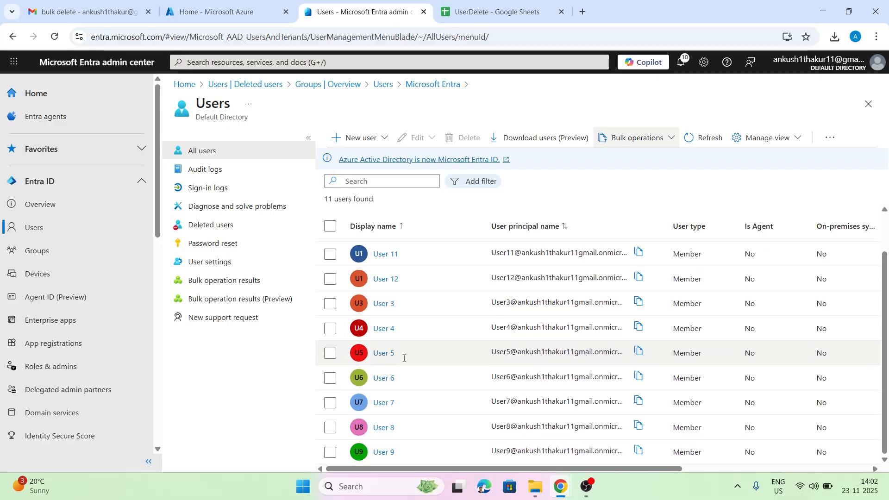
{"action": "left_click", "coordinate": [635, 303]}
{"action": "left_click", "coordinate": [495, 12]}
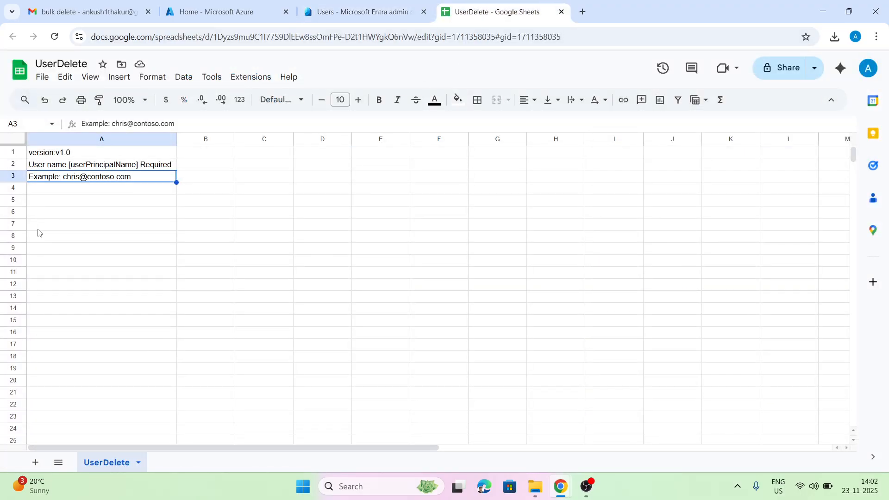
Paste User 3's principal name into A3 and create the User4 address in A4.
{"action": "key", "text": "ctrl+v"}
{"action": "left_click_drag", "start_coordinate": [177, 139], "coordinate": [246, 139]}
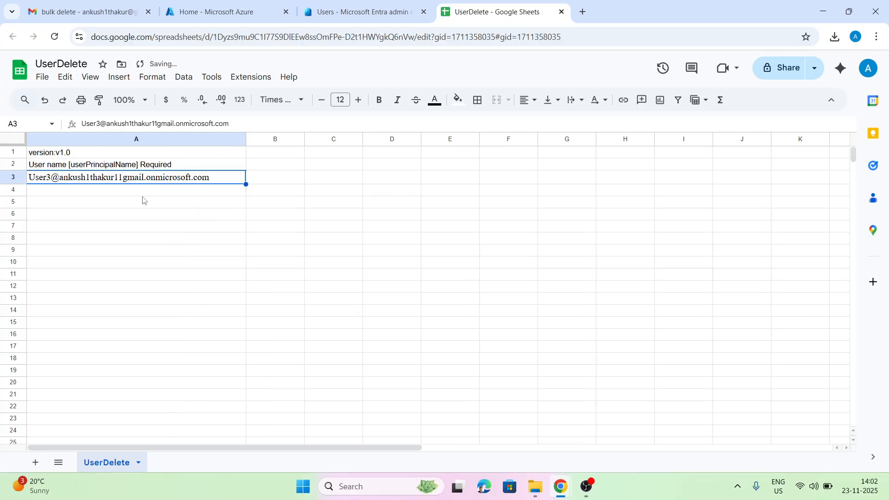
{"action": "key", "text": "Down"}
{"action": "left_click", "coordinate": [212, 180]}
{"action": "left_click", "coordinate": [143, 196]}
{"action": "key", "text": "ctrl+v"}
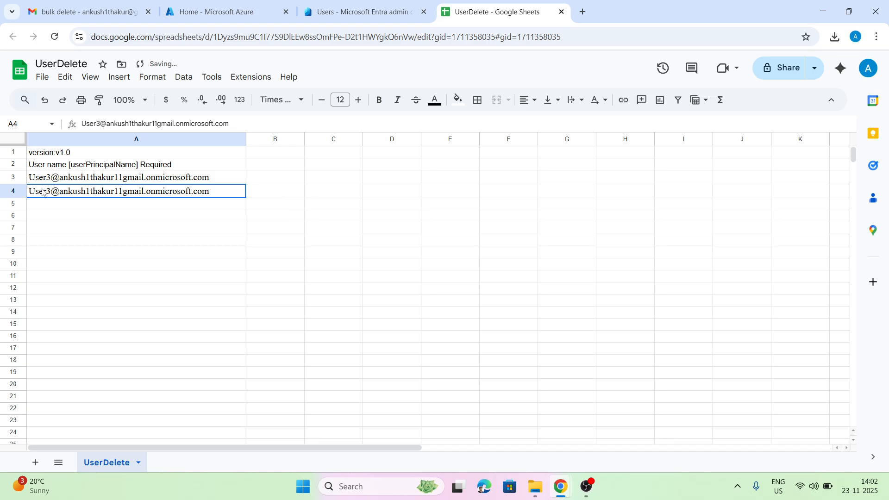
{"action": "double_click", "coordinate": [46, 192]}
{"action": "key", "text": "Delete"}
{"action": "type", "text": "4"}
{"action": "left_click", "coordinate": [70, 213]}
Add the User5 address in A5, copy it into A6–A8, and change A8 to User8.
{"action": "left_click", "coordinate": [149, 195]}
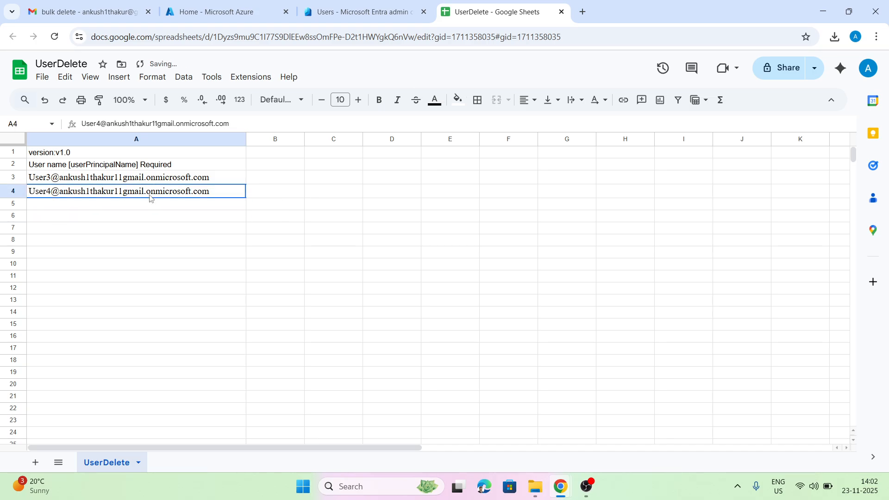
{"action": "left_click", "coordinate": [107, 208]}
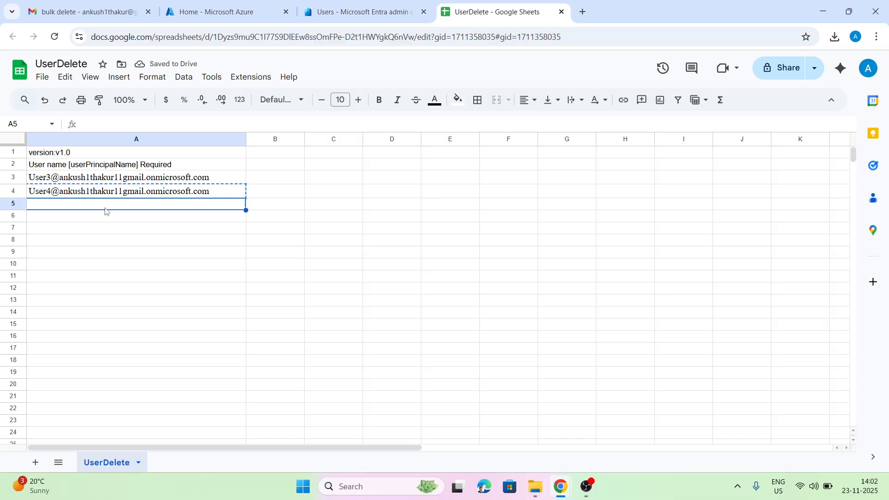
{"action": "key", "text": "ctrl+v"}
{"action": "double_click", "coordinate": [49, 204]}
{"action": "key", "text": "BackSpace"}
{"action": "type", "text": "5"}
{"action": "left_click", "coordinate": [62, 231]}
{"action": "left_click", "coordinate": [114, 204]}
{"action": "key", "text": "ctrl+v"}
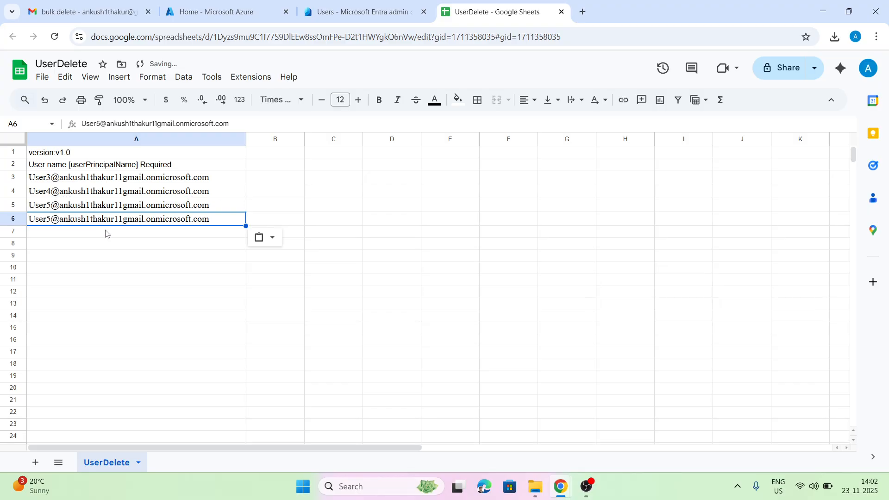
{"action": "left_click", "coordinate": [107, 232]}
{"action": "key", "text": "ctrl+v"}
{"action": "left_click", "coordinate": [88, 248]}
{"action": "key", "text": "ctrl+v"}
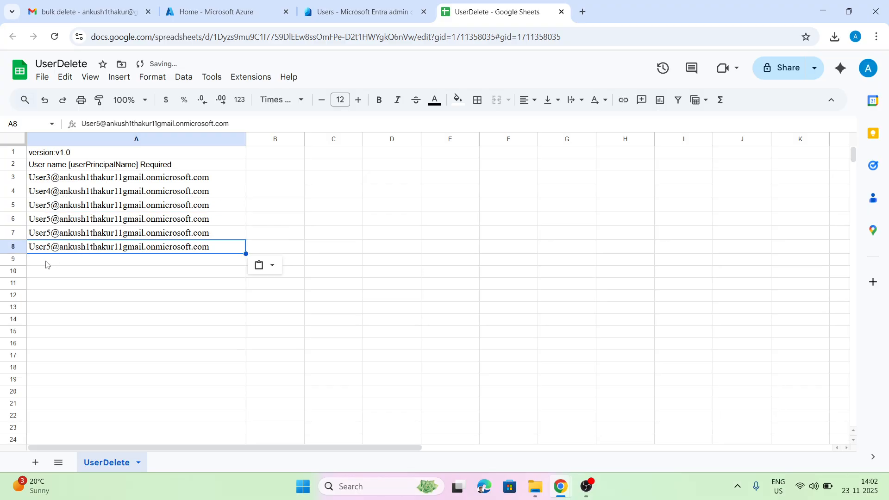
{"action": "double_click", "coordinate": [49, 246]}
{"action": "key", "text": "Delete"}
{"action": "type", "text": "8"}
{"action": "left_click", "coordinate": [56, 272]}
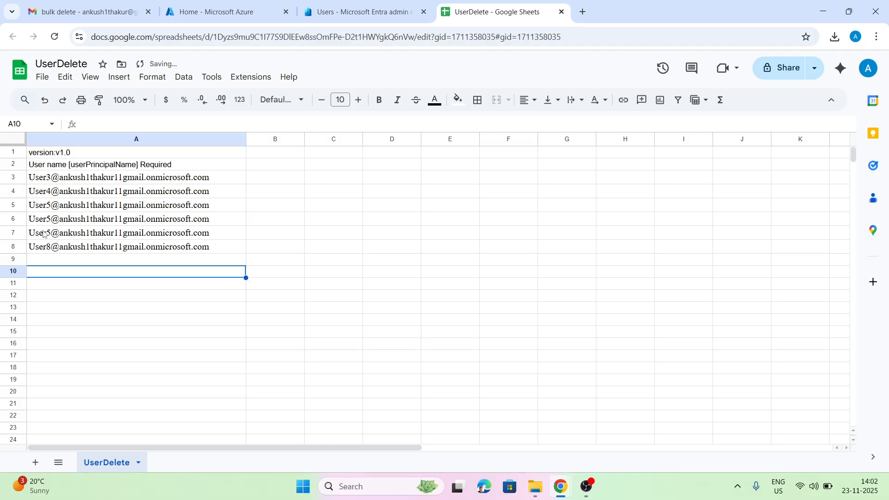
Change the copied addresses in A7 and A6 to User7 and User6.
{"action": "left_click", "coordinate": [40, 234]}
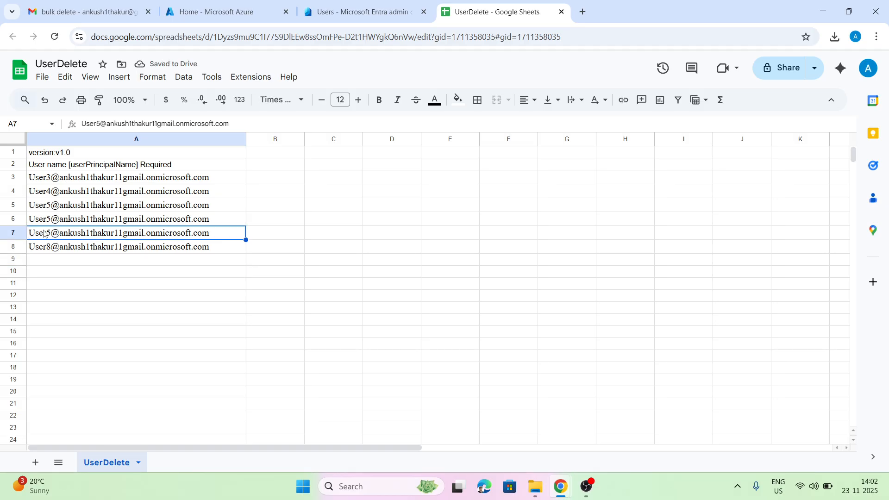
{"action": "double_click", "coordinate": [48, 233]}
{"action": "key", "text": "BackSpace"}
{"action": "type", "text": "7"}
{"action": "left_click", "coordinate": [50, 295]}
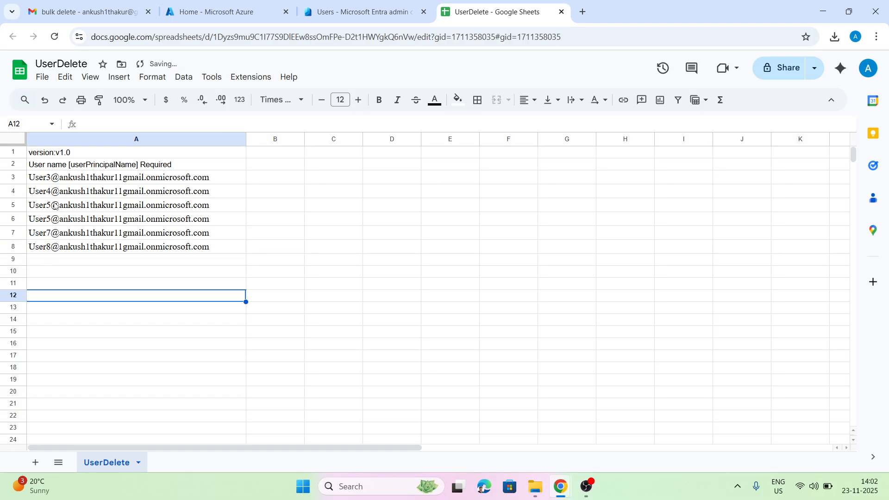
{"action": "left_click", "coordinate": [37, 223]}
{"action": "double_click", "coordinate": [44, 220]}
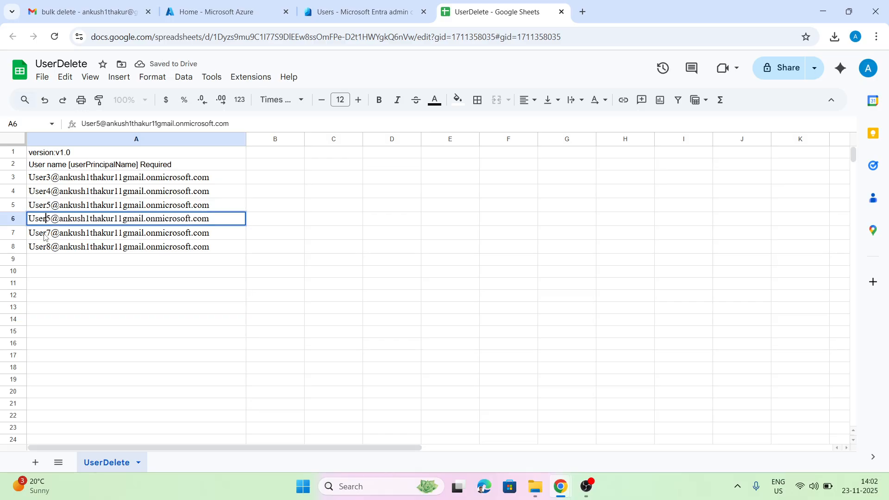
{"action": "key", "text": "Delete"}
{"action": "type", "text": "6"}
{"action": "left_click", "coordinate": [80, 276]}
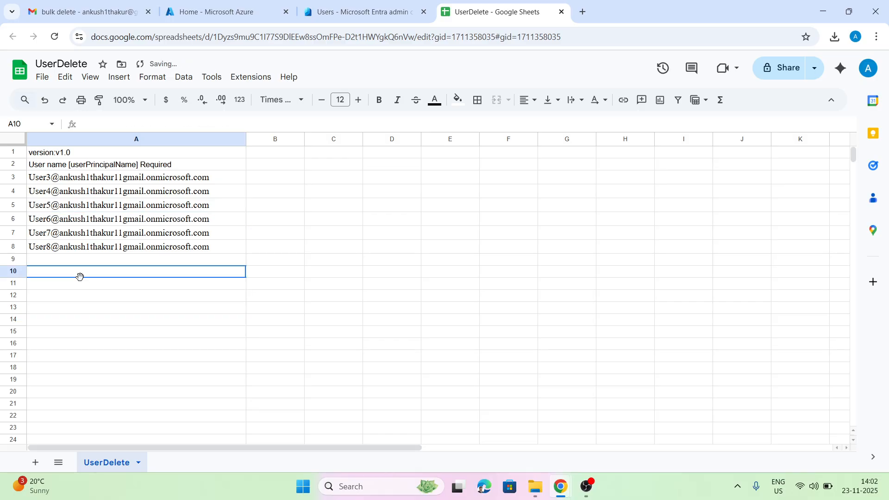
{"action": "left_click", "coordinate": [42, 78]}
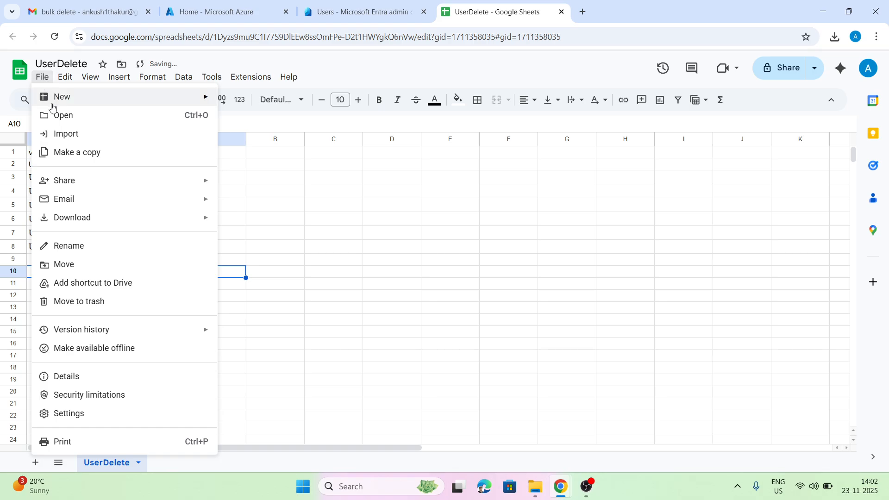
Rename the spreadsheet to 'Bulkdelete'.
{"action": "left_click", "coordinate": [75, 250]}
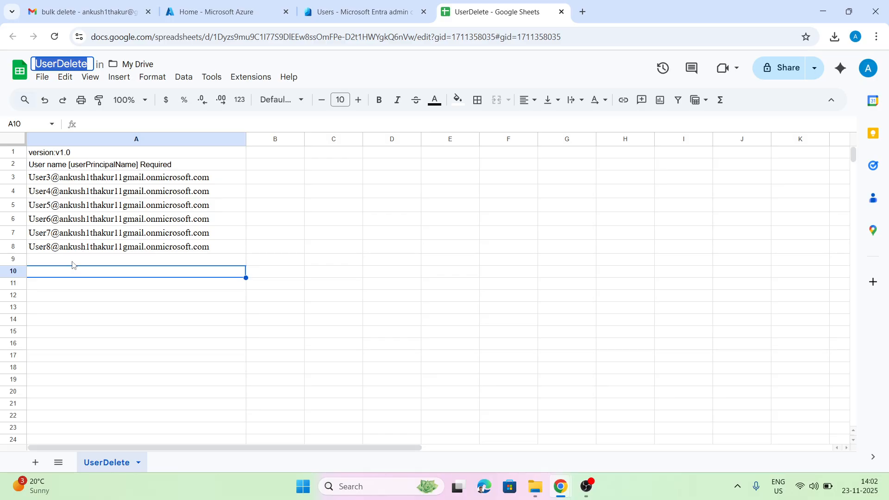
{"action": "left_click", "coordinate": [72, 262]}
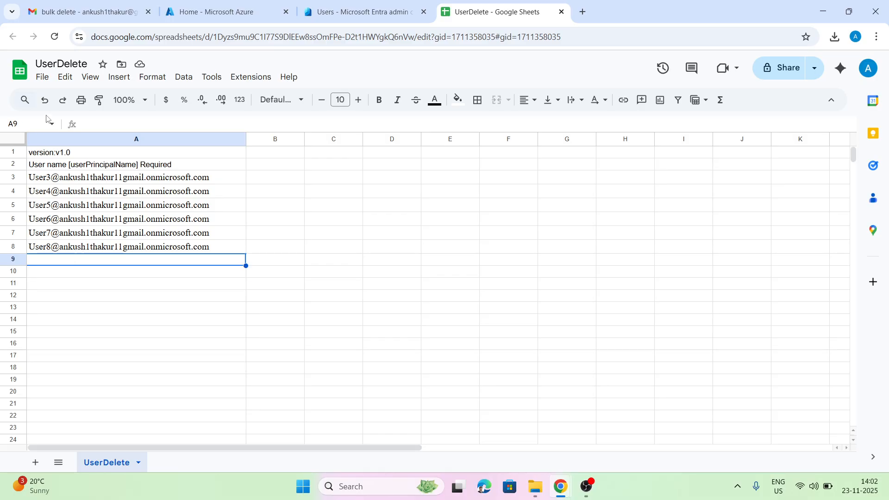
{"action": "left_click", "coordinate": [42, 77]}
{"action": "left_click", "coordinate": [72, 247]}
{"action": "type", "text": "Bulkdelete"}
{"action": "left_click", "coordinate": [76, 284]}
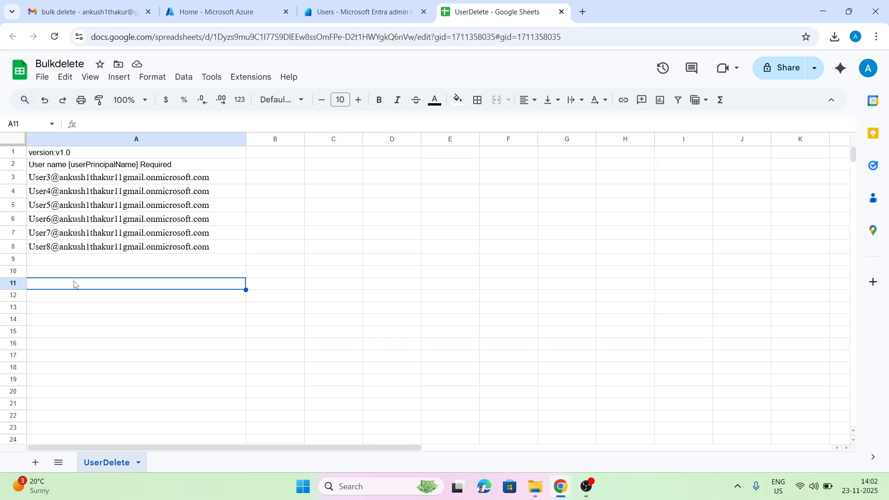
Download the sheet as a Comma Separated Values (.csv) file.
{"action": "left_click", "coordinate": [42, 77]}
{"action": "mouse_move", "coordinate": [87, 214]}
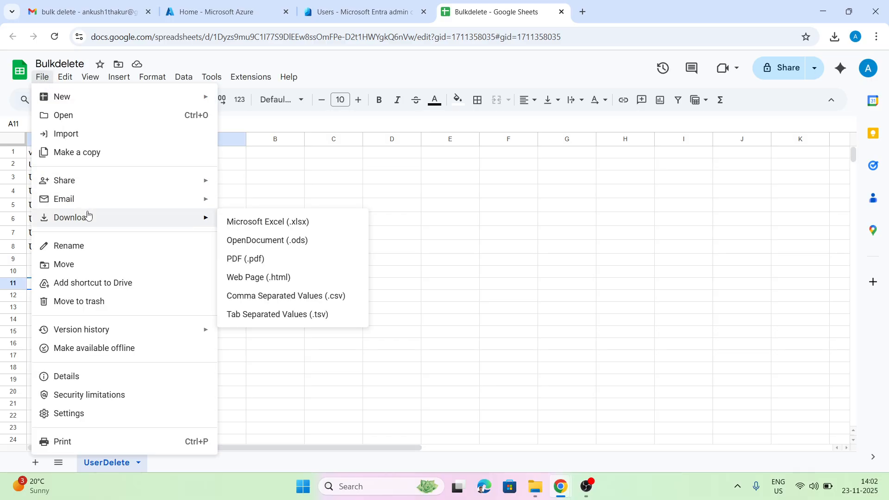
{"action": "left_click", "coordinate": [309, 296]}
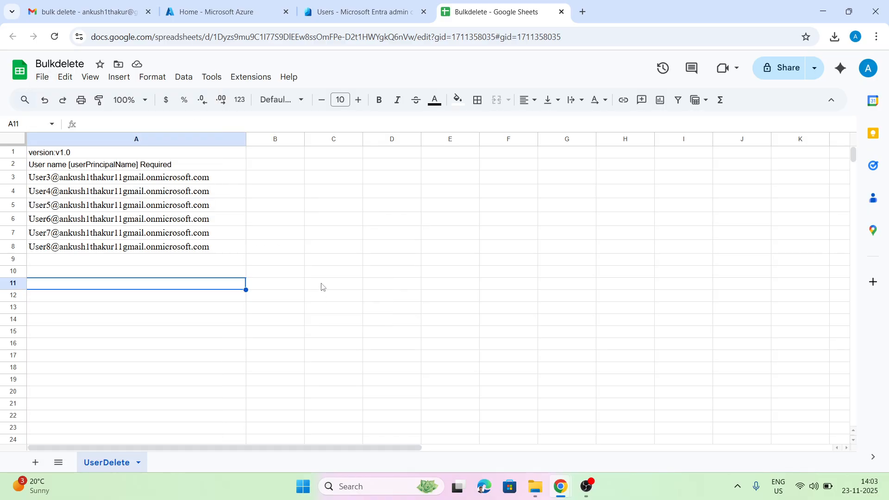
{"action": "left_click", "coordinate": [361, 12]}
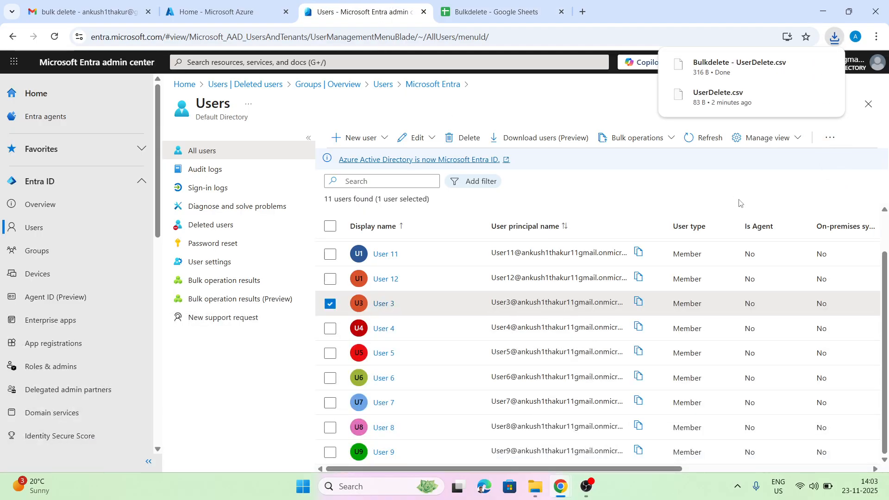
Open the Bulk delete panel from the users list's bulk operations.
{"action": "left_click", "coordinate": [868, 104]}
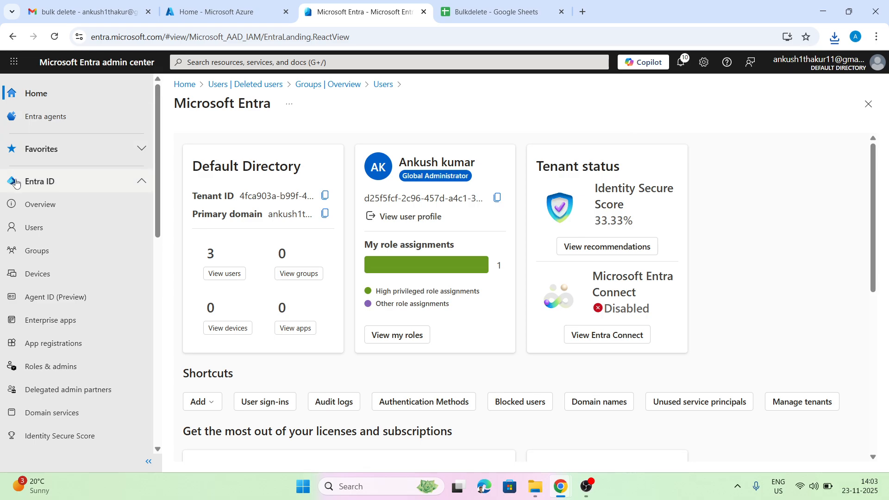
{"action": "left_click", "coordinate": [33, 228]}
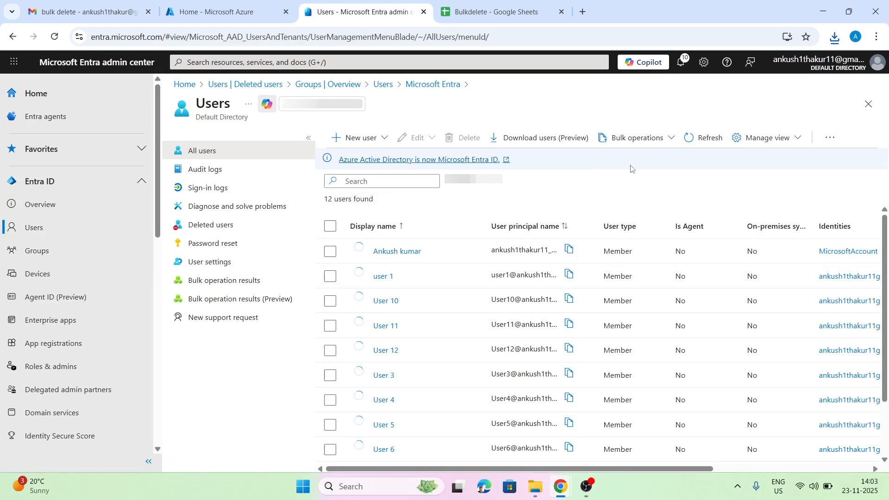
{"action": "left_click", "coordinate": [653, 142]}
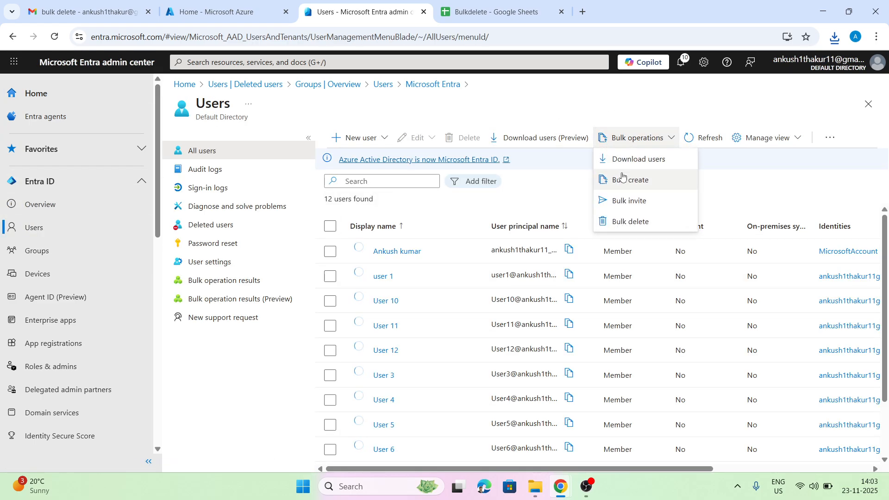
{"action": "left_click", "coordinate": [621, 219]}
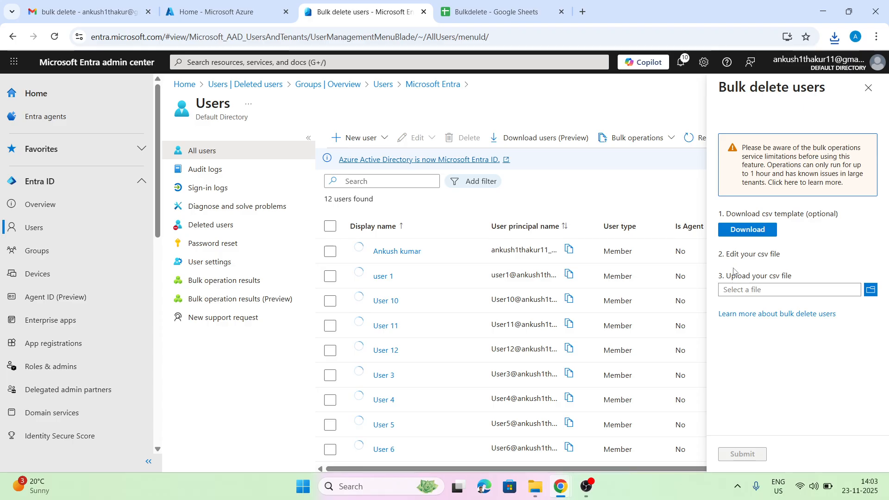
Upload Bulkdelete - UserDelete.csv, confirm with 'Yes' and submit the bulk delete.
{"action": "left_click", "coordinate": [871, 289]}
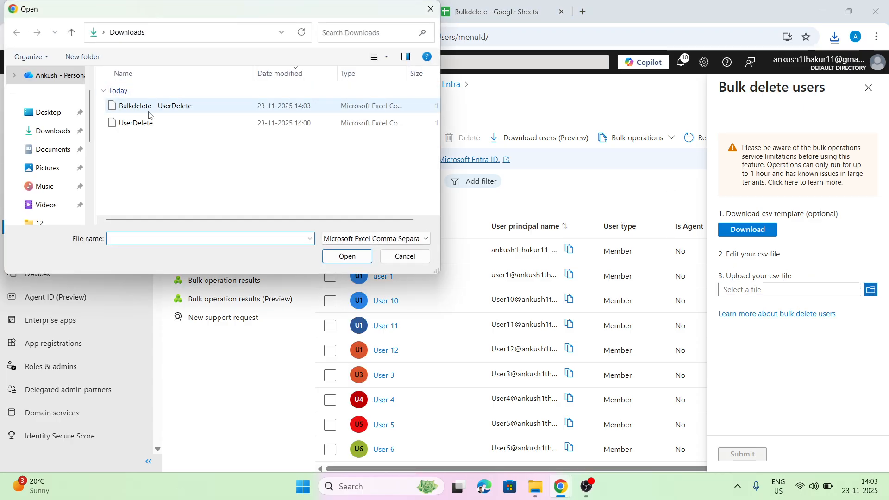
{"action": "double_click", "coordinate": [161, 110]}
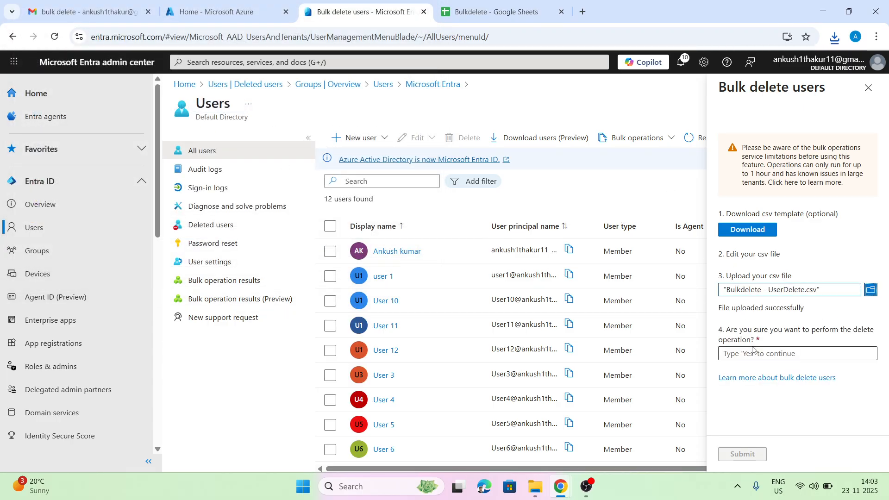
{"action": "left_click", "coordinate": [755, 350]}
{"action": "type", "text": "Yes"}
{"action": "left_click", "coordinate": [739, 458]}
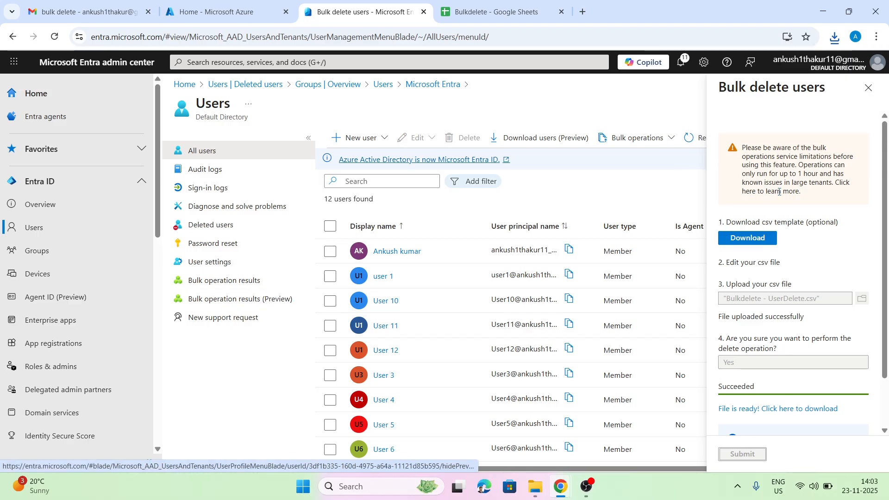
{"action": "left_click", "coordinate": [868, 88]}
Refresh the users list, review the Bulkdelete job under Bulk operation results, then open Deleted users.
{"action": "left_click", "coordinate": [703, 138]}
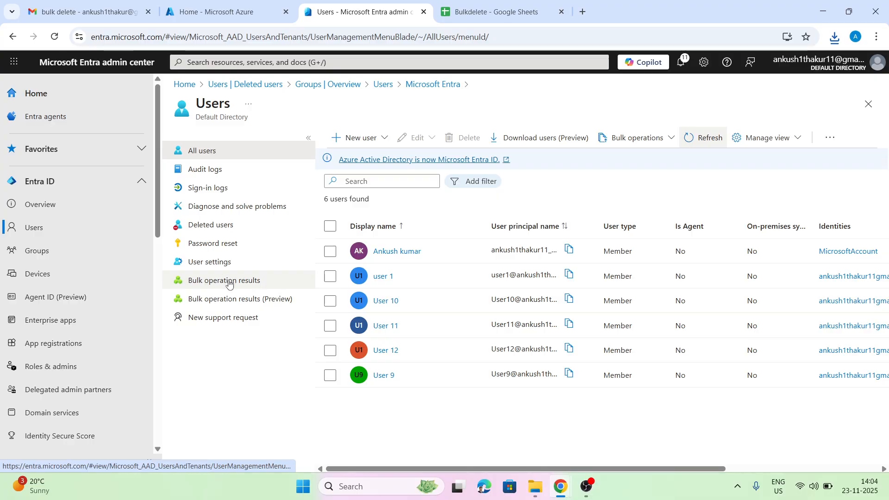
{"action": "left_click", "coordinate": [221, 299]}
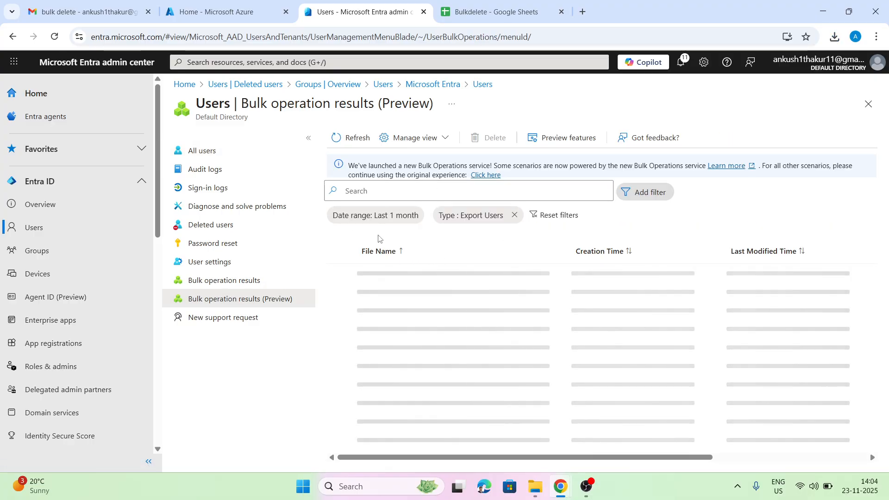
{"action": "left_click", "coordinate": [224, 280]}
{"action": "scroll", "coordinate": [439, 264], "scroll_direction": "down", "scroll_amount": 1}
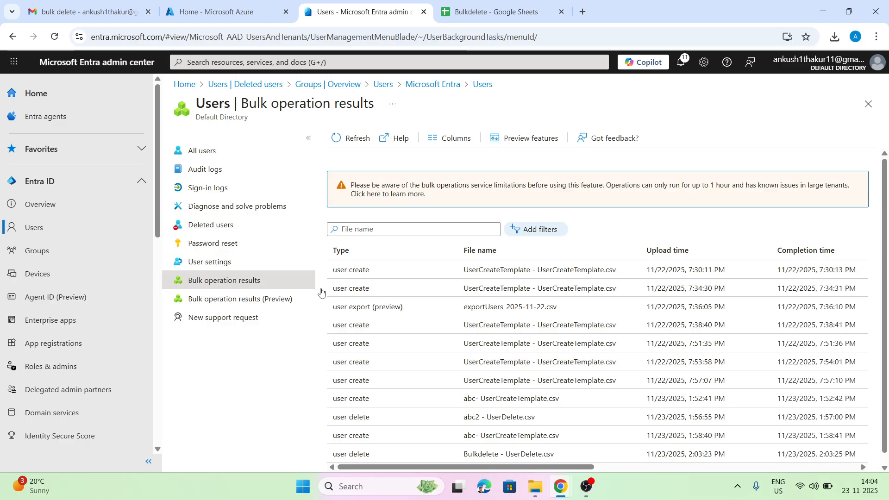
{"action": "left_click", "coordinate": [198, 226]}
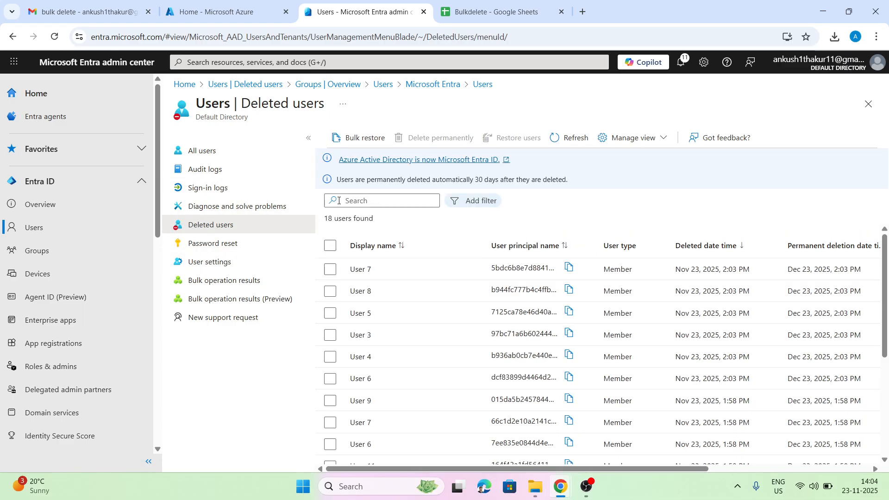
Select all 18 deleted users and permanently delete them, confirming with OK.
{"action": "left_click", "coordinate": [331, 246]}
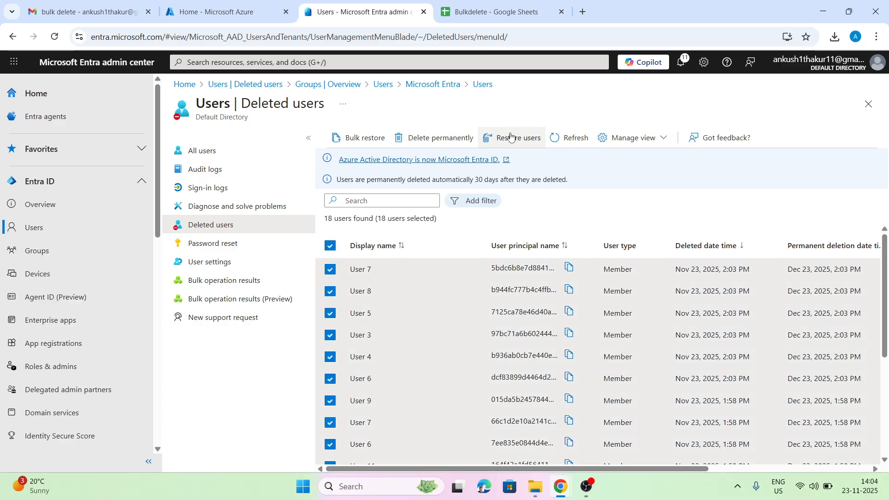
{"action": "left_click", "coordinate": [352, 142]}
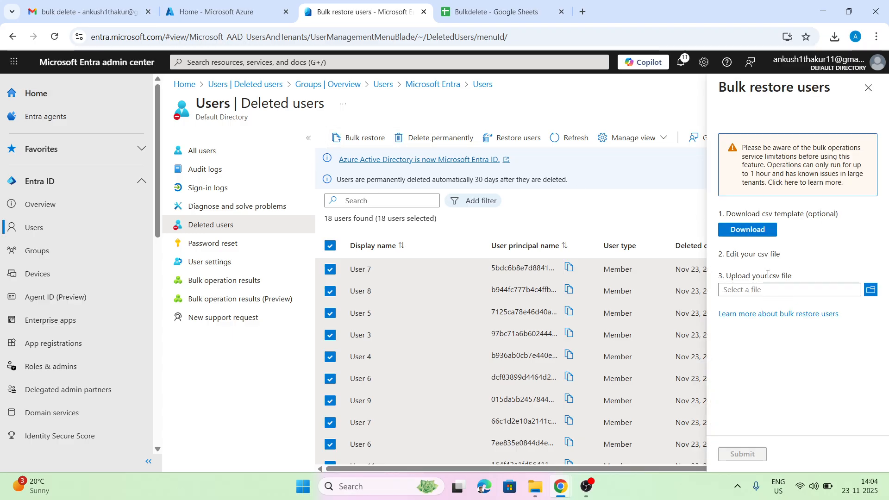
{"action": "left_click", "coordinate": [869, 88]}
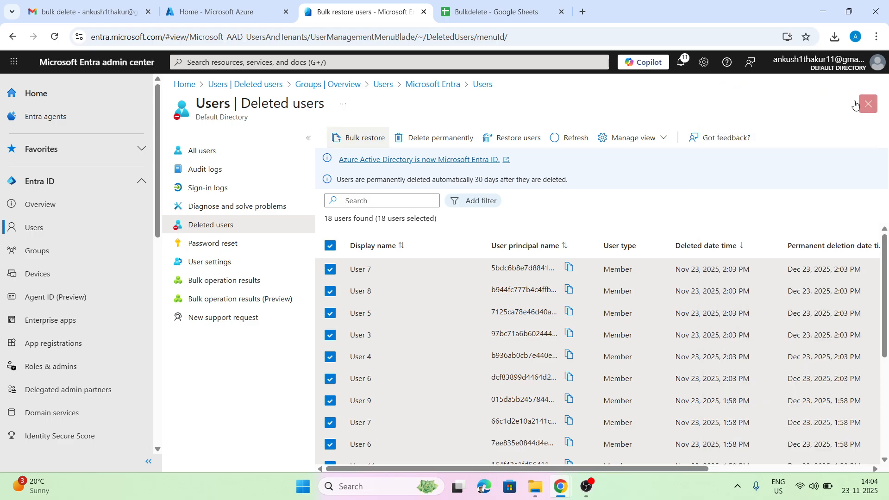
{"action": "left_click", "coordinate": [437, 135]}
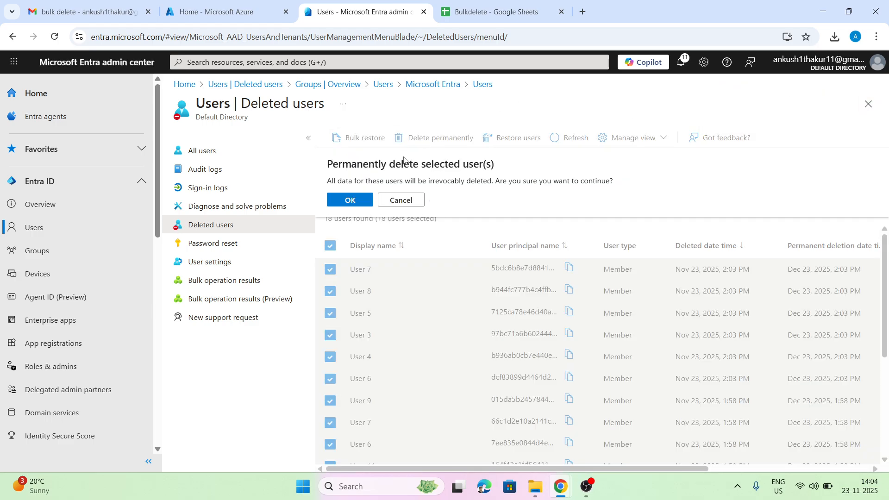
{"action": "left_click", "coordinate": [350, 201]}
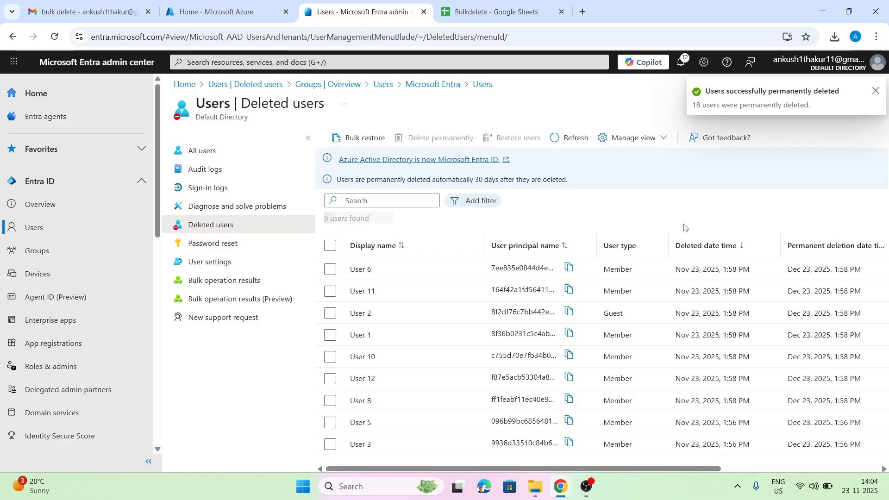
{"action": "left_click", "coordinate": [211, 155]}
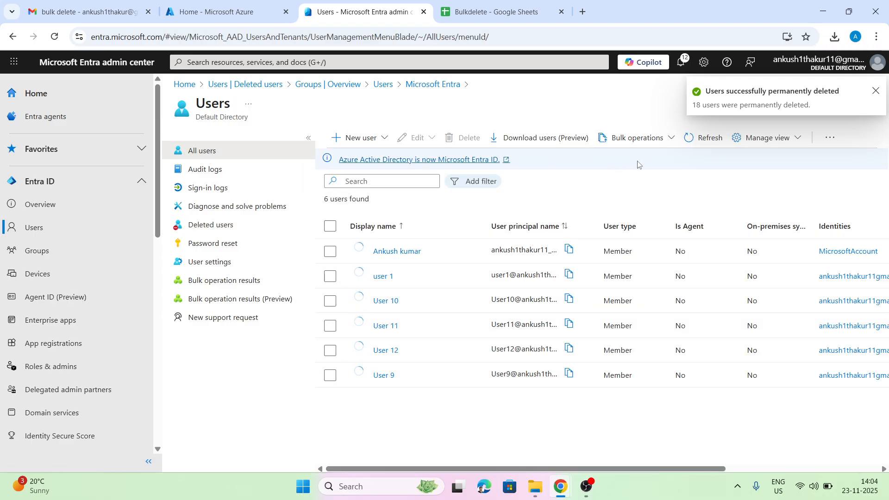
Select user 1 and Users 9, 10, 11 and 12, then delete all five and confirm.
{"action": "left_click", "coordinate": [330, 277]}
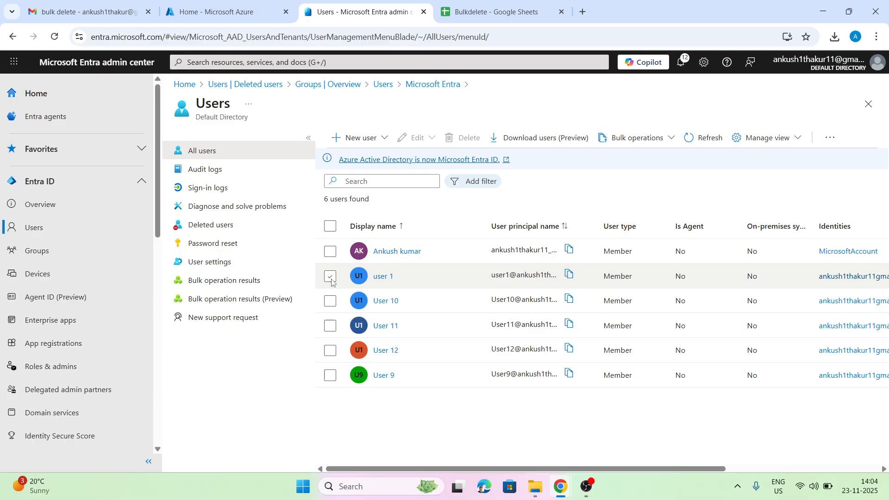
{"action": "left_click", "coordinate": [331, 277]}
{"action": "left_click", "coordinate": [330, 302]}
{"action": "left_click", "coordinate": [330, 326]}
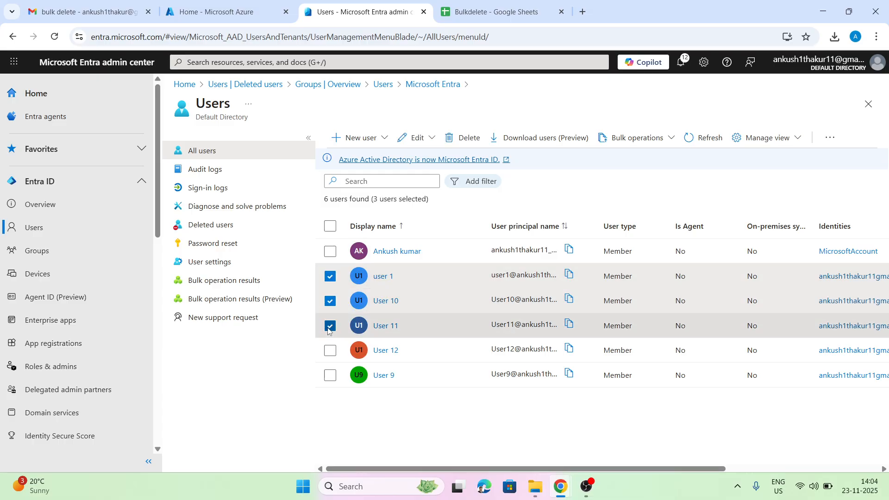
{"action": "left_click", "coordinate": [329, 352]}
{"action": "left_click", "coordinate": [329, 376]}
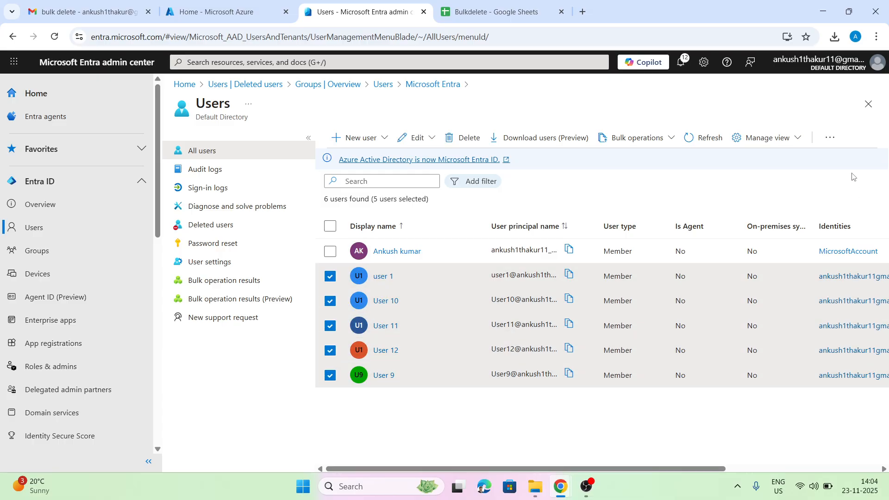
{"action": "left_click", "coordinate": [464, 138]}
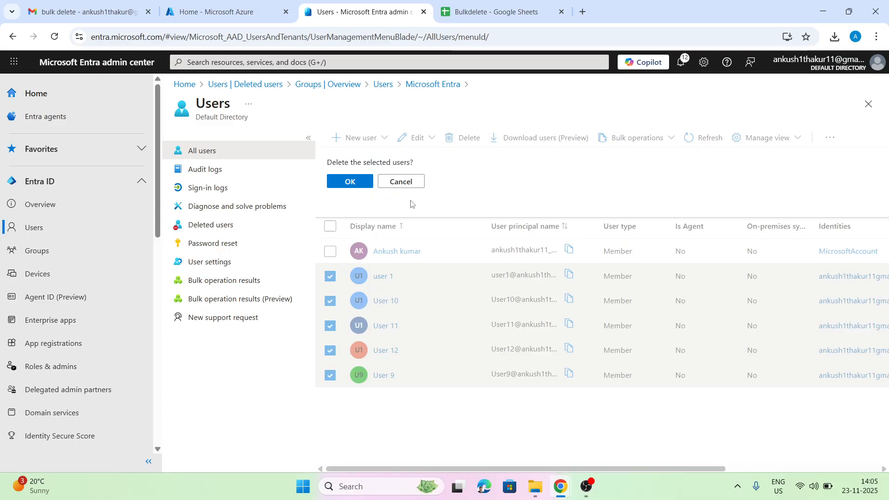
{"action": "left_click", "coordinate": [350, 182]}
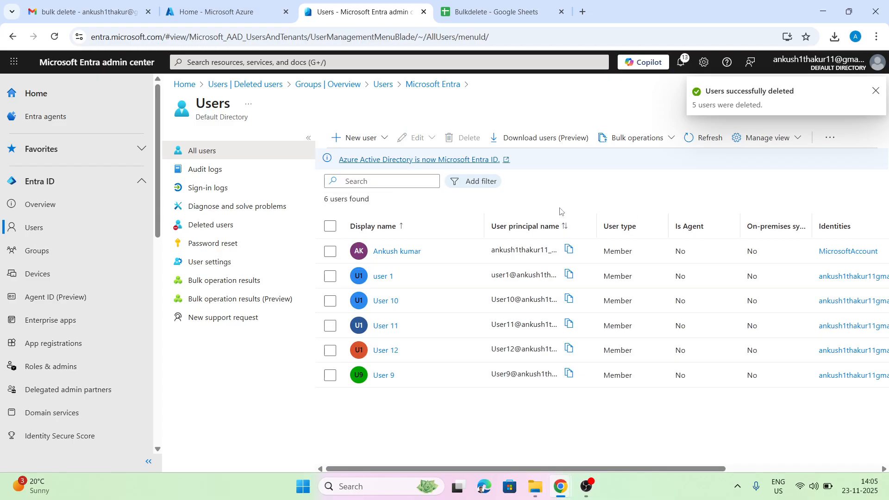